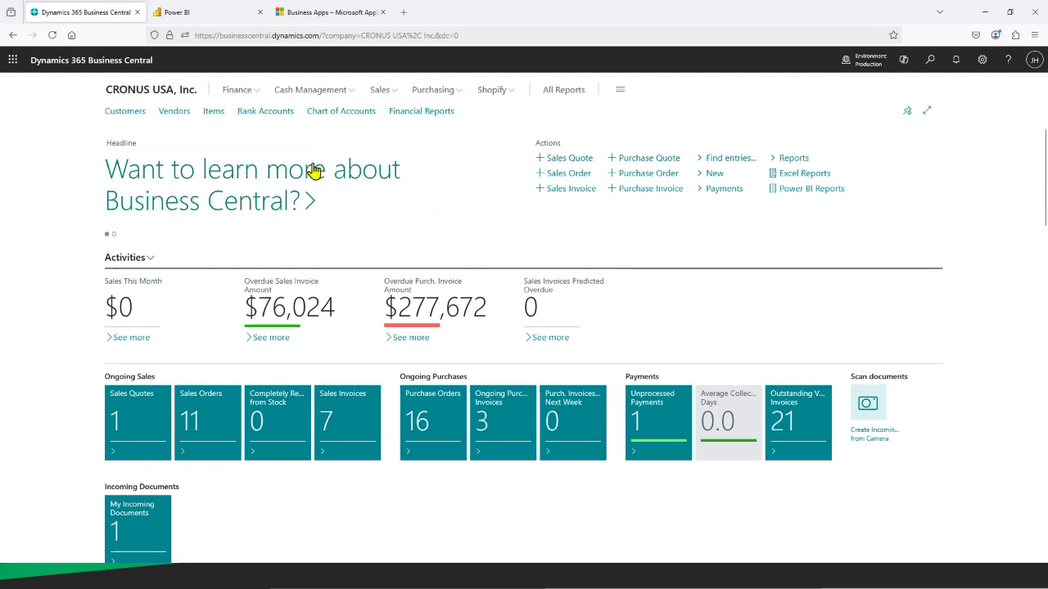
# - Open the G/L Account Categories list to review how the accounts are grouped
pyautogui.click(256, 95)
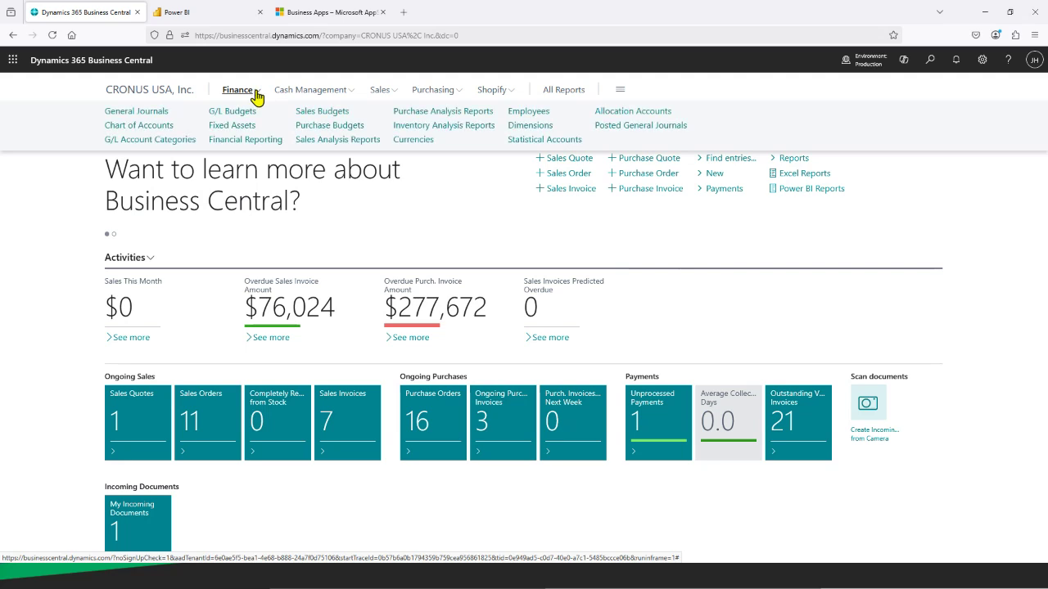
pyautogui.click(136, 147)
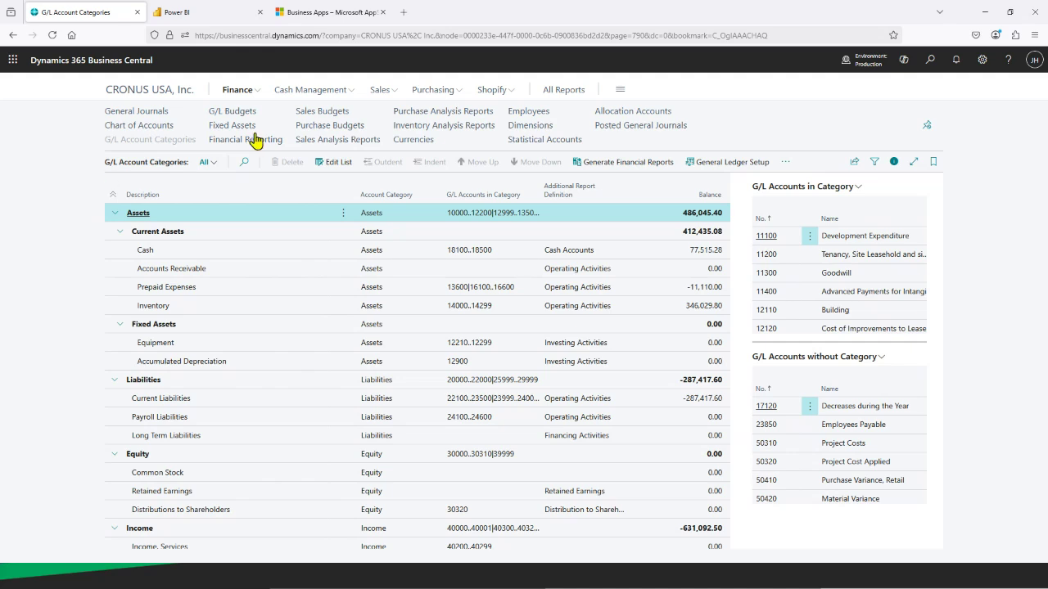
# - View the dimension values of the DEPARTMENT dimension and return to the Dimensions list
pyautogui.click(531, 128)
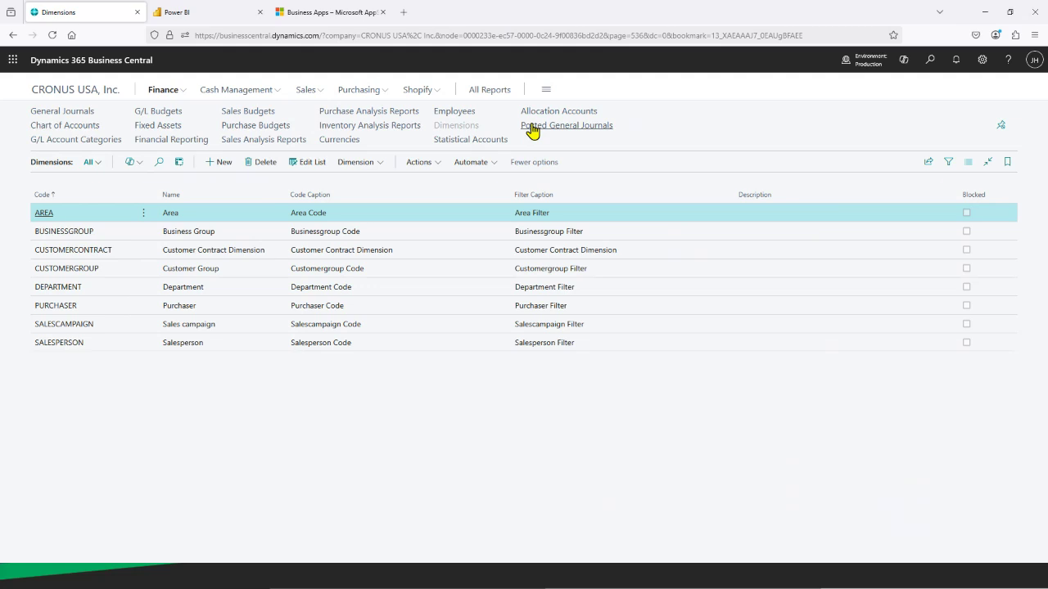
pyautogui.click(324, 291)
pyautogui.click(385, 166)
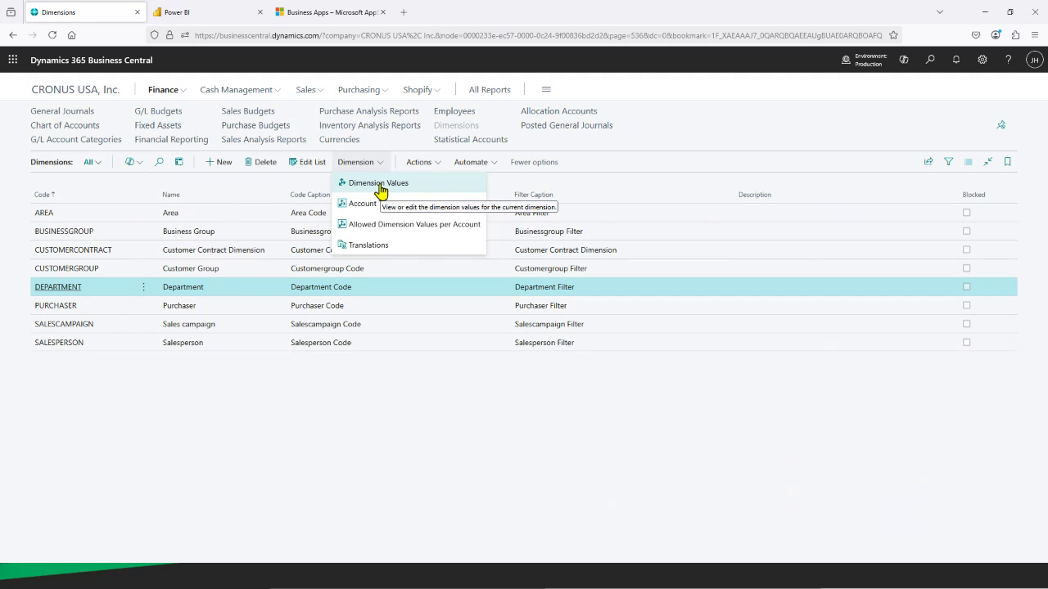
pyautogui.click(378, 187)
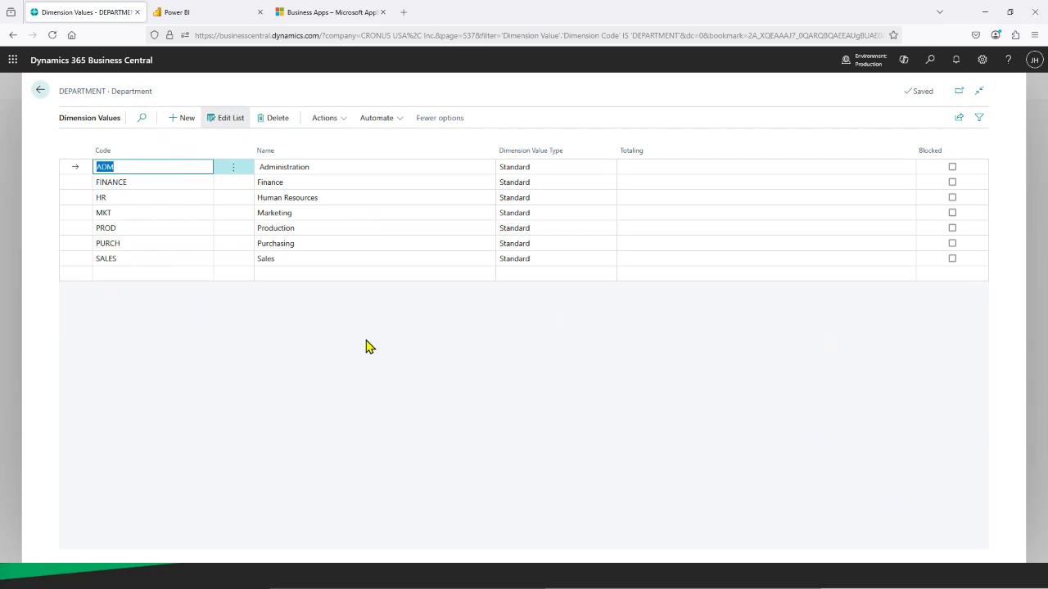
pyautogui.click(40, 94)
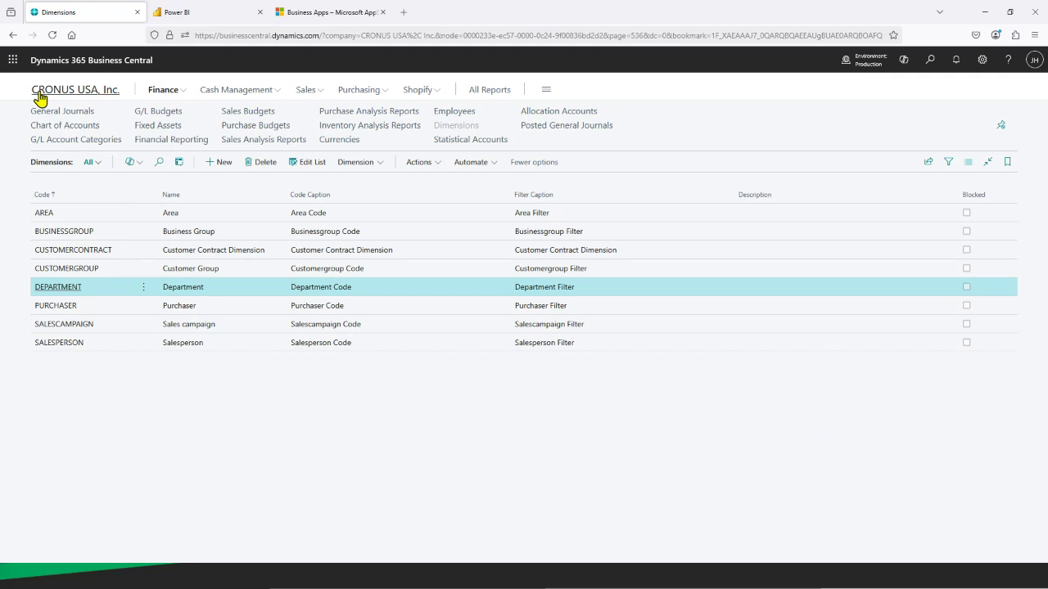
# - Open the 2024 G/L budget, examine its account rows and monthly columns, and return to the budget list
pyautogui.click(160, 113)
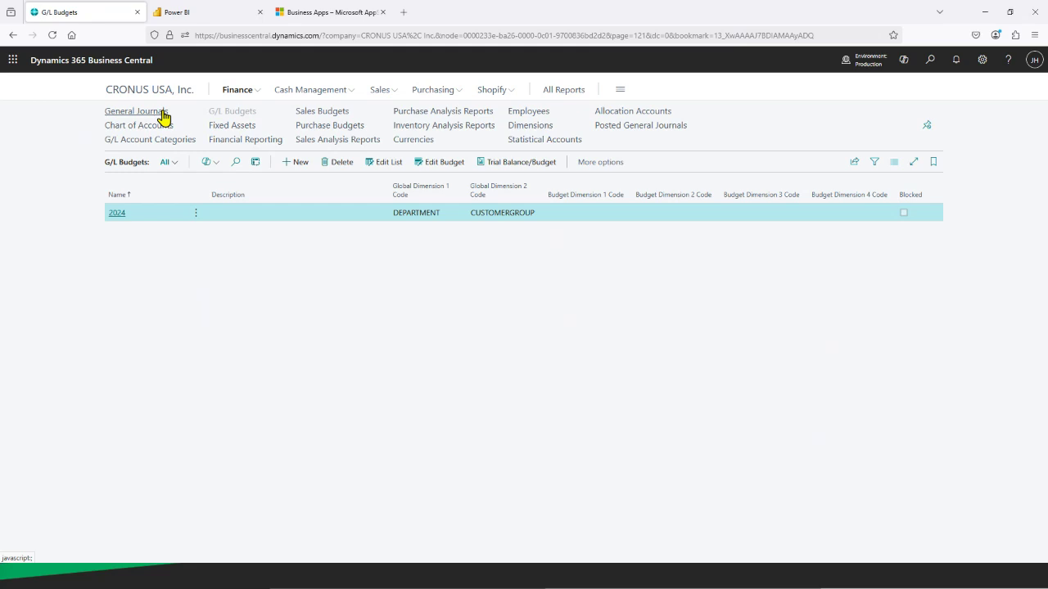
pyautogui.click(116, 215)
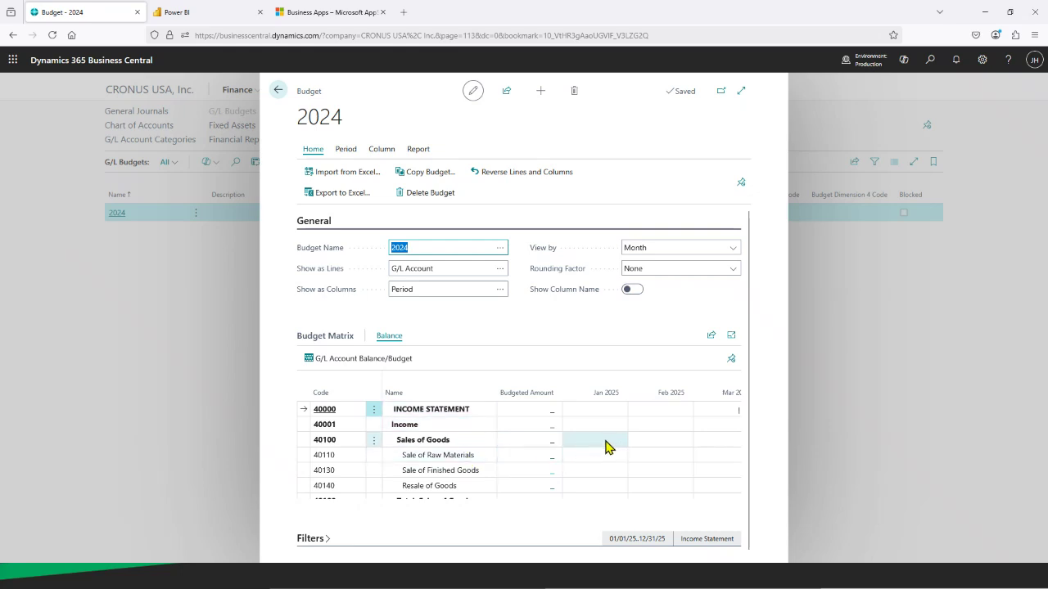
pyautogui.scroll(-10, 610, 444)
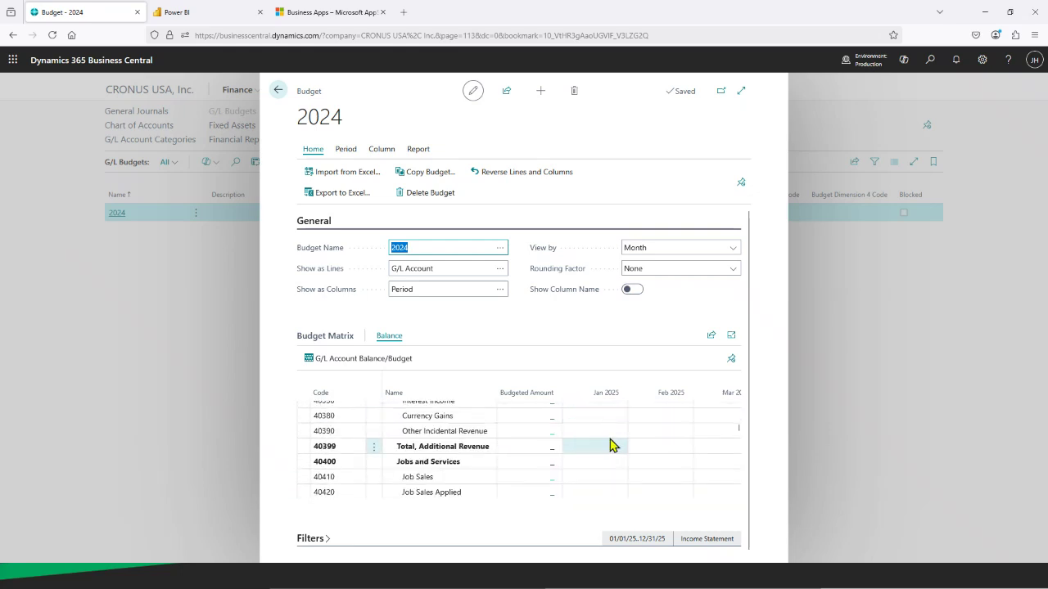
pyautogui.scroll(-15, 610, 444)
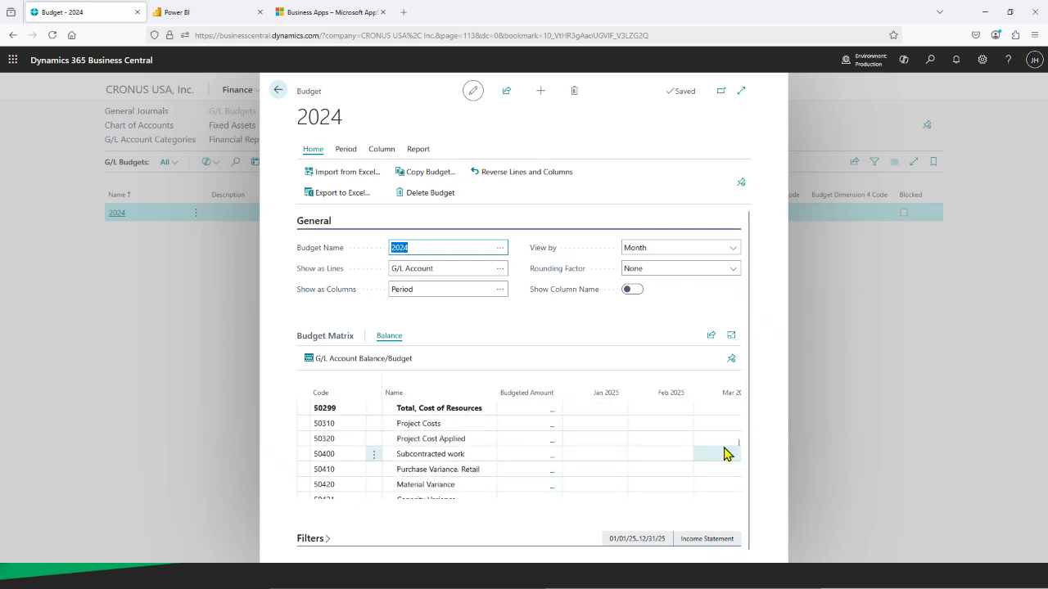
pyautogui.click(540, 506)
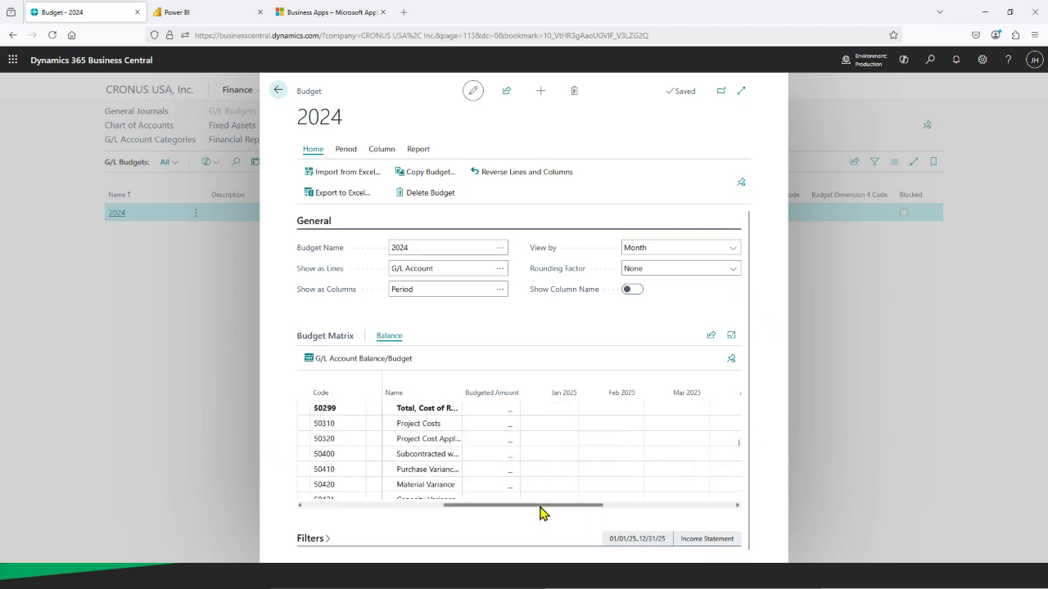
pyautogui.click(444, 505)
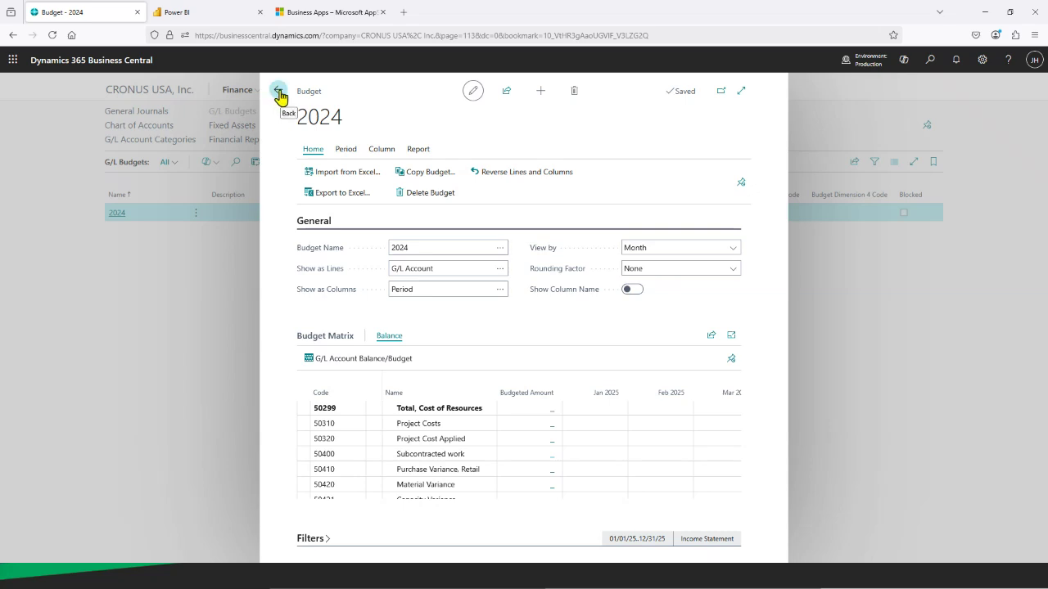
pyautogui.click(278, 92)
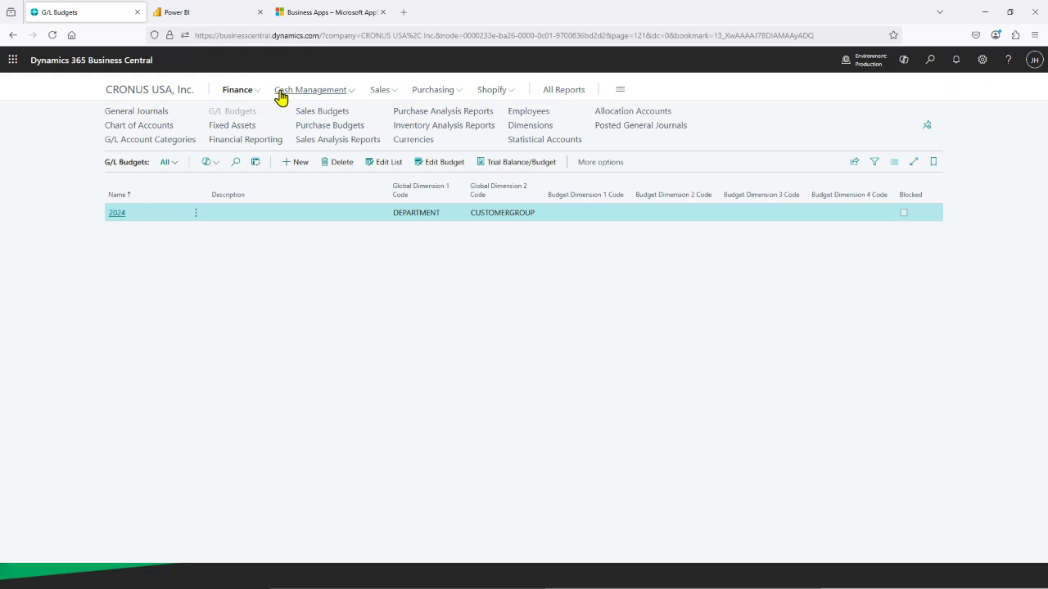
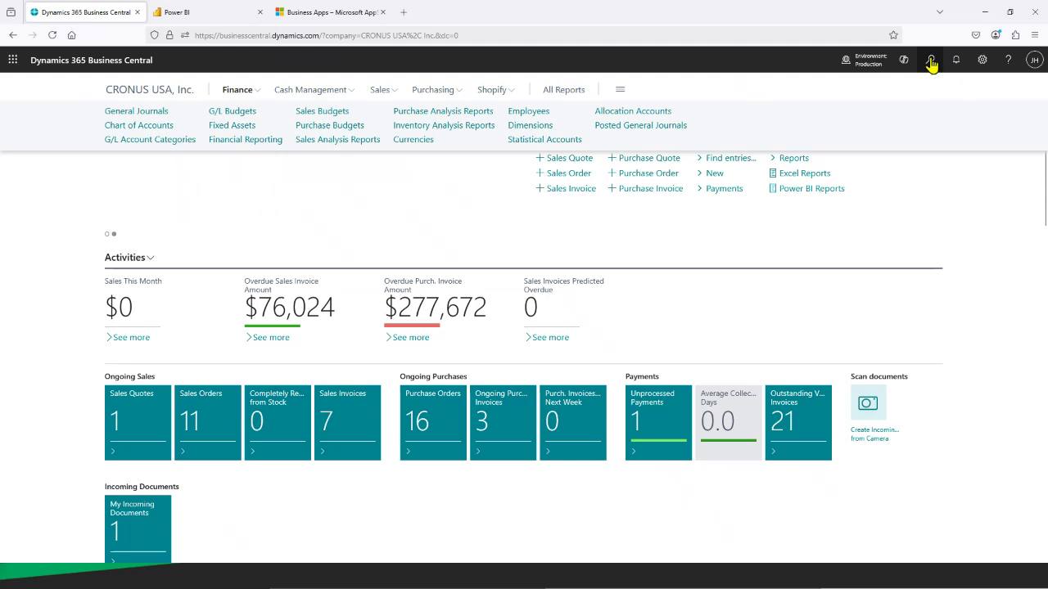
# - Open the Financial Reporting list
pyautogui.click(931, 62)
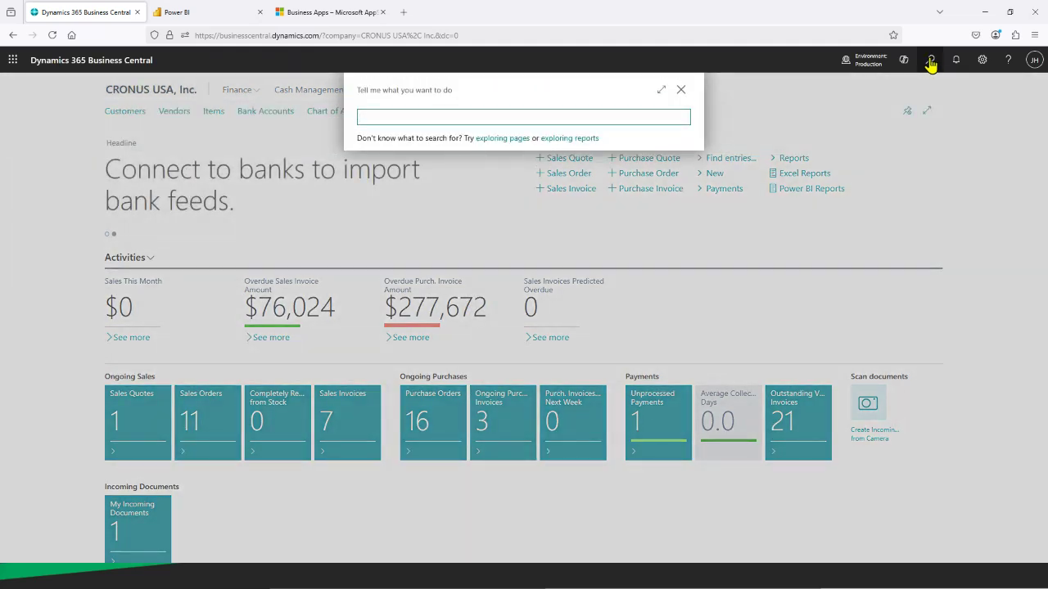
pyautogui.click(679, 92)
pyautogui.click(234, 96)
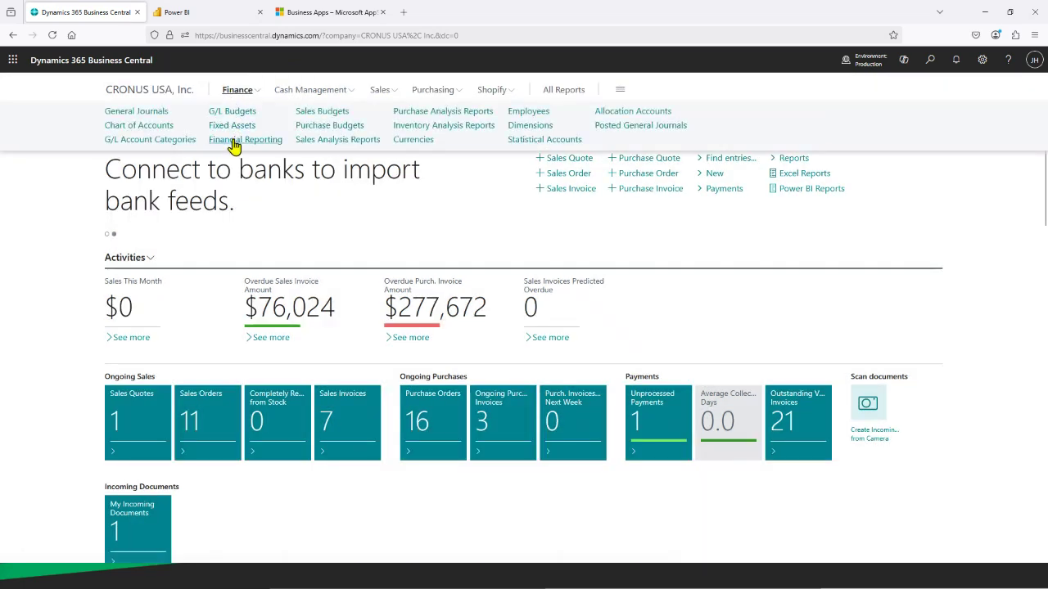
pyautogui.click(238, 140)
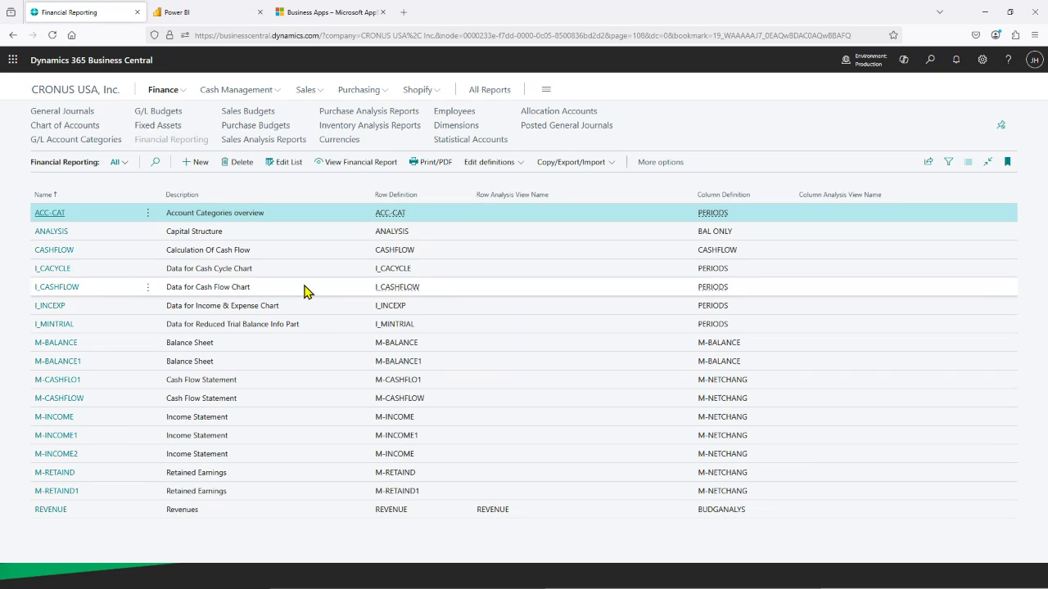
# - Create a new financial report named WebinarIS with the description "Webinar Income Statement"
pyautogui.click(197, 163)
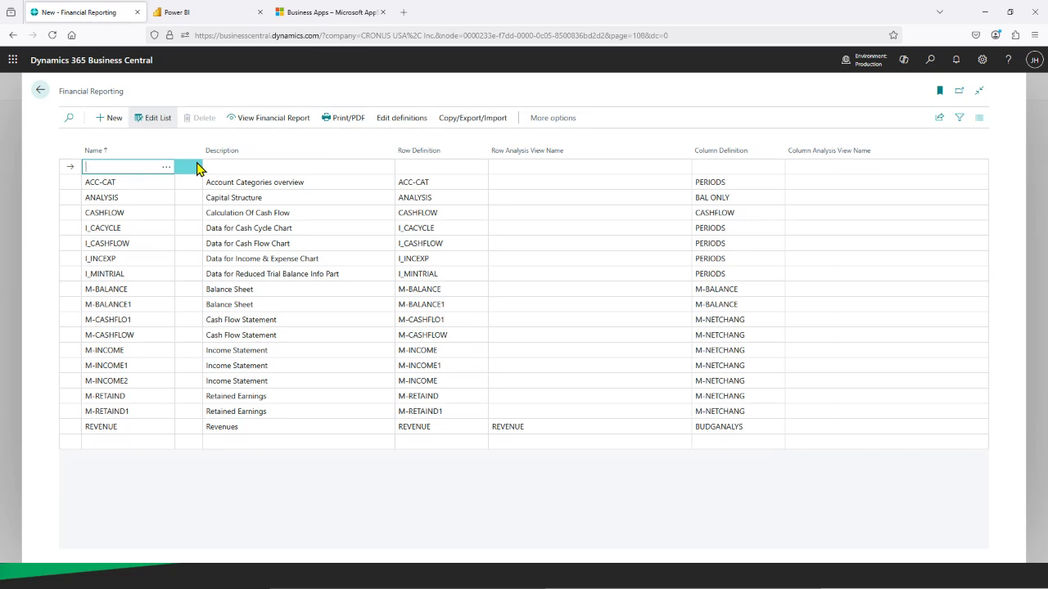
pyautogui.write('WebinarIS')
pyautogui.press('Tab')
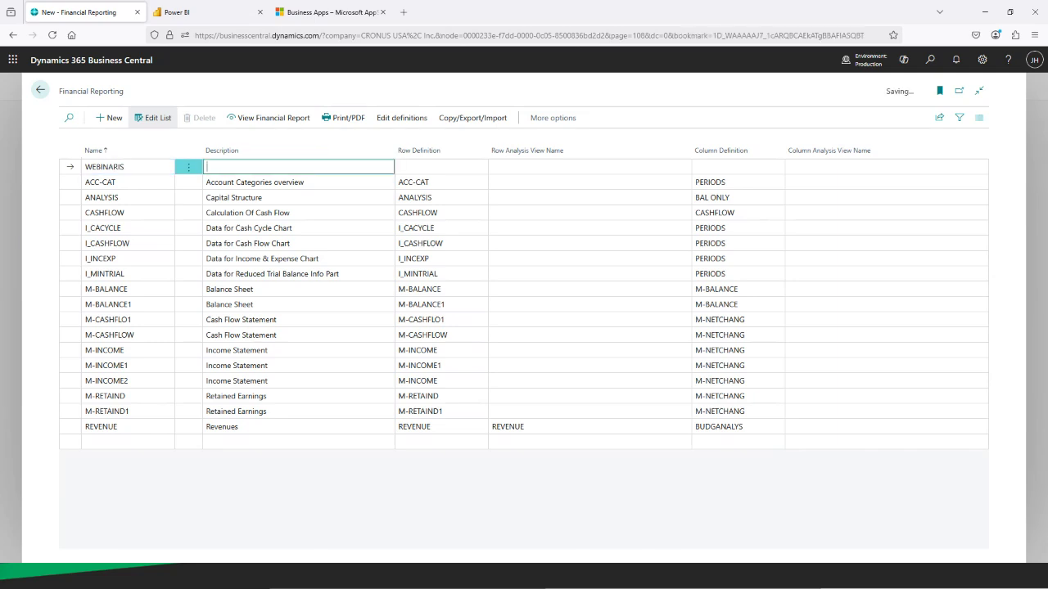
pyautogui.write('W')
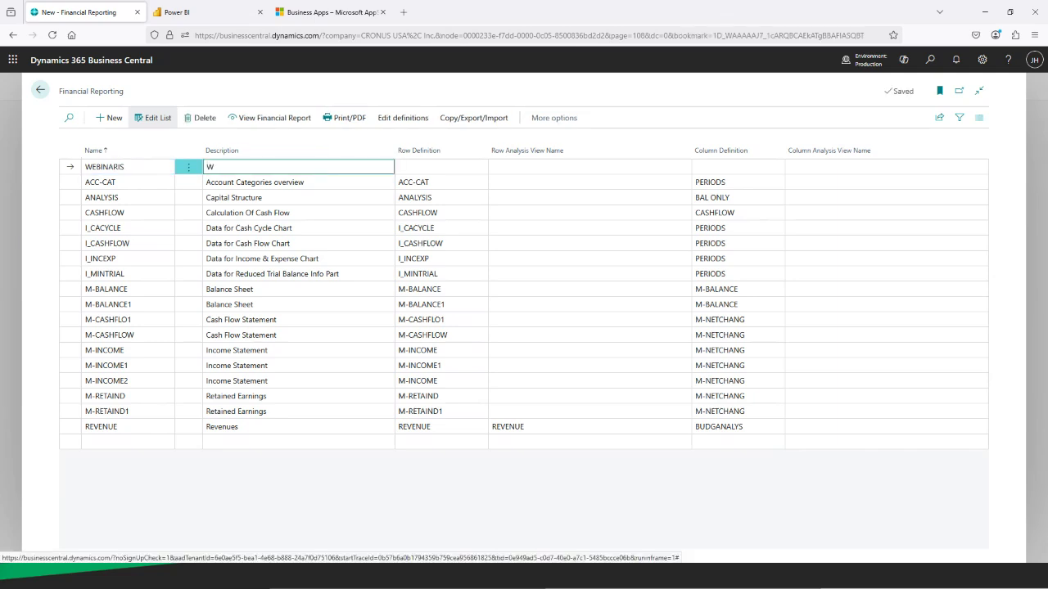
pyautogui.write('ebinar Income Statement')
pyautogui.press('Tab')
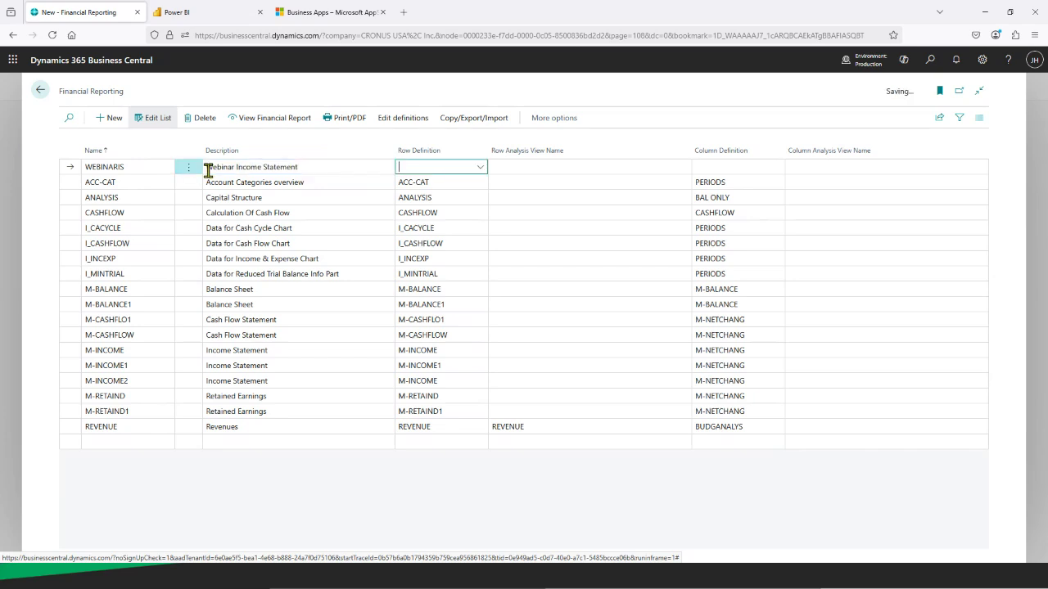
# - Assign the row definition M-INCOME and the column definition M-NETCHANG to the new financial report
pyautogui.click(481, 169)
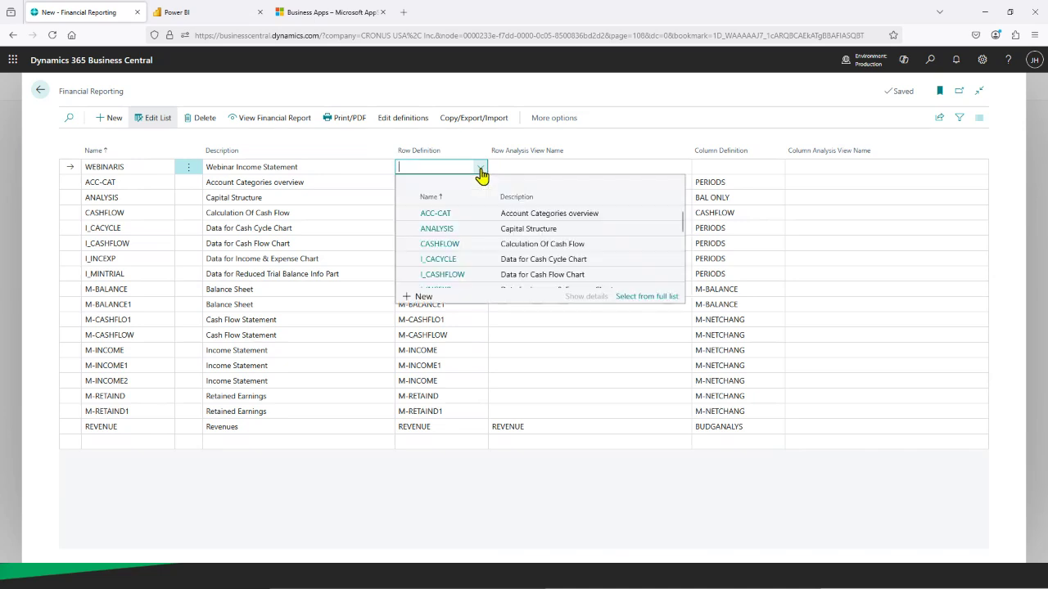
pyautogui.scroll(-5, 501, 235)
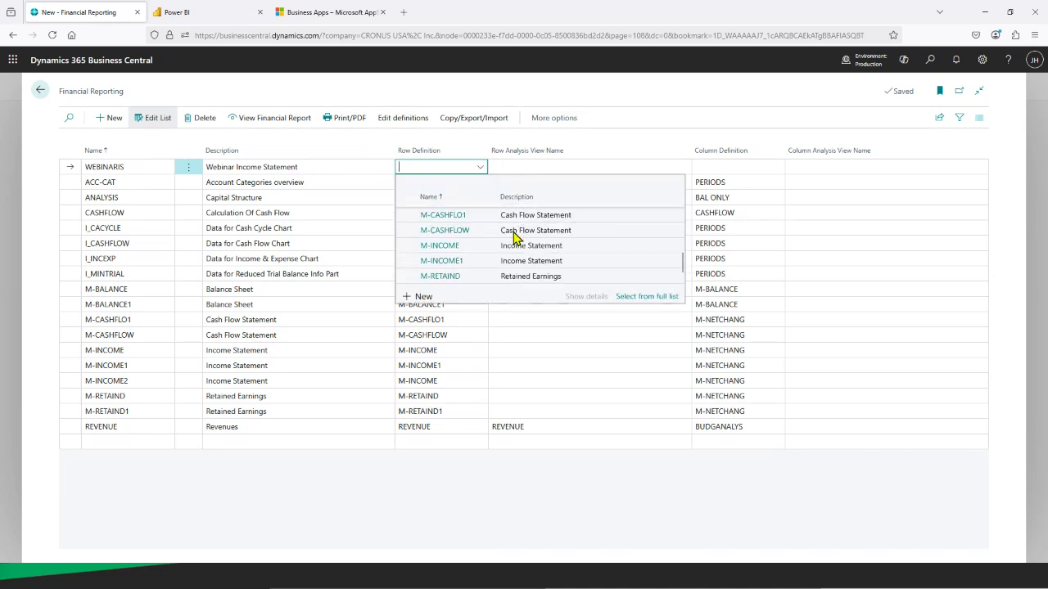
pyautogui.click(435, 218)
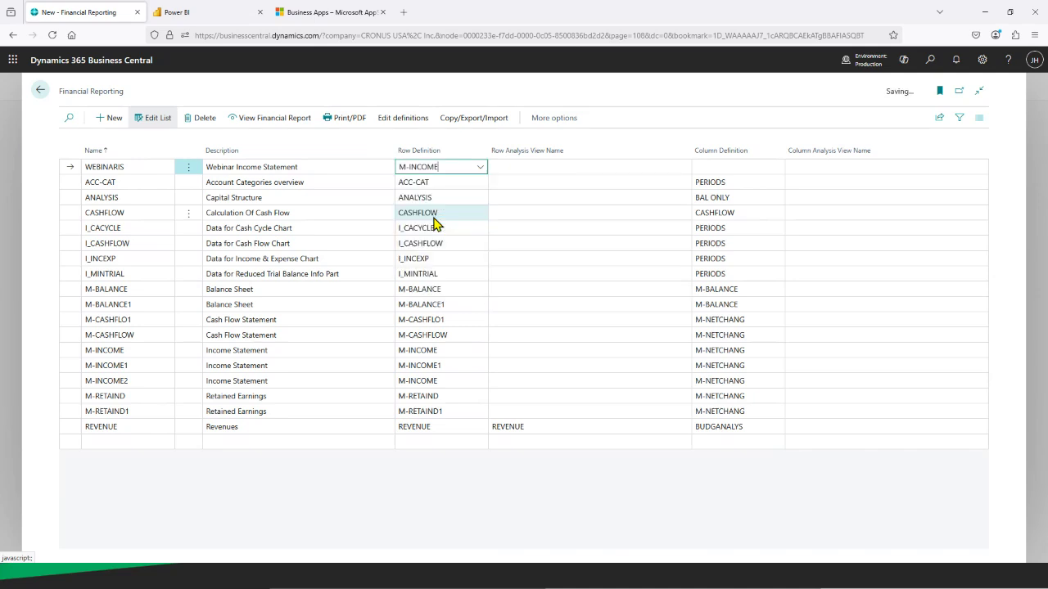
pyautogui.click(776, 168)
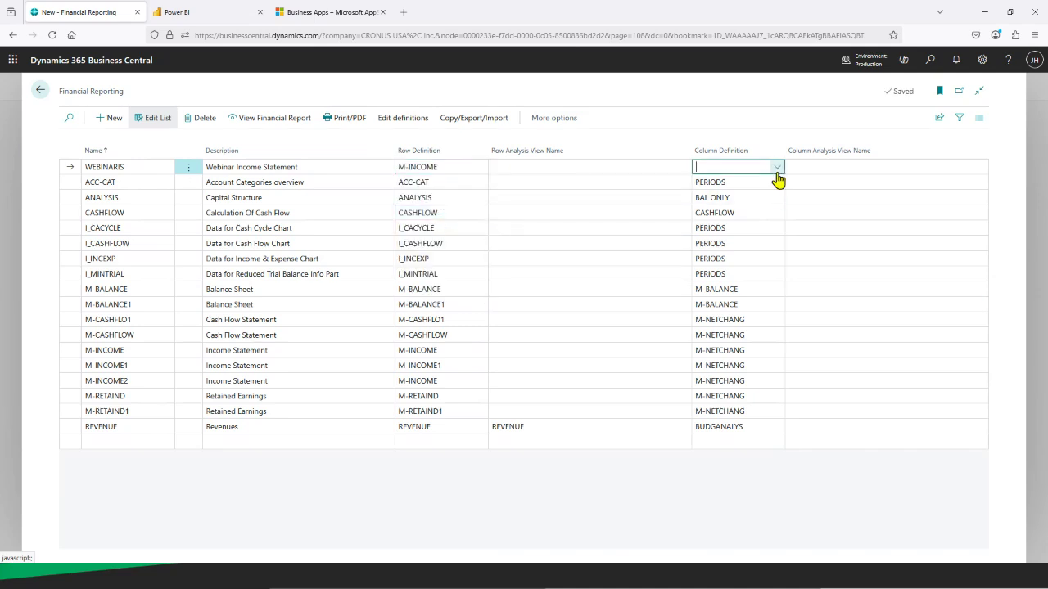
pyautogui.click(776, 169)
pyautogui.scroll(-5, 830, 259)
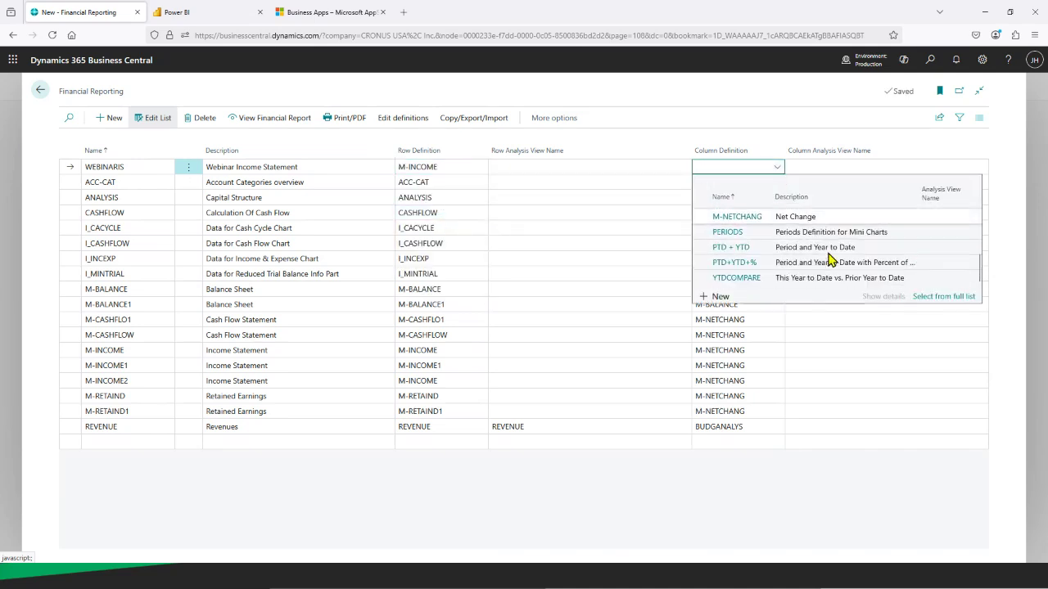
pyautogui.click(741, 216)
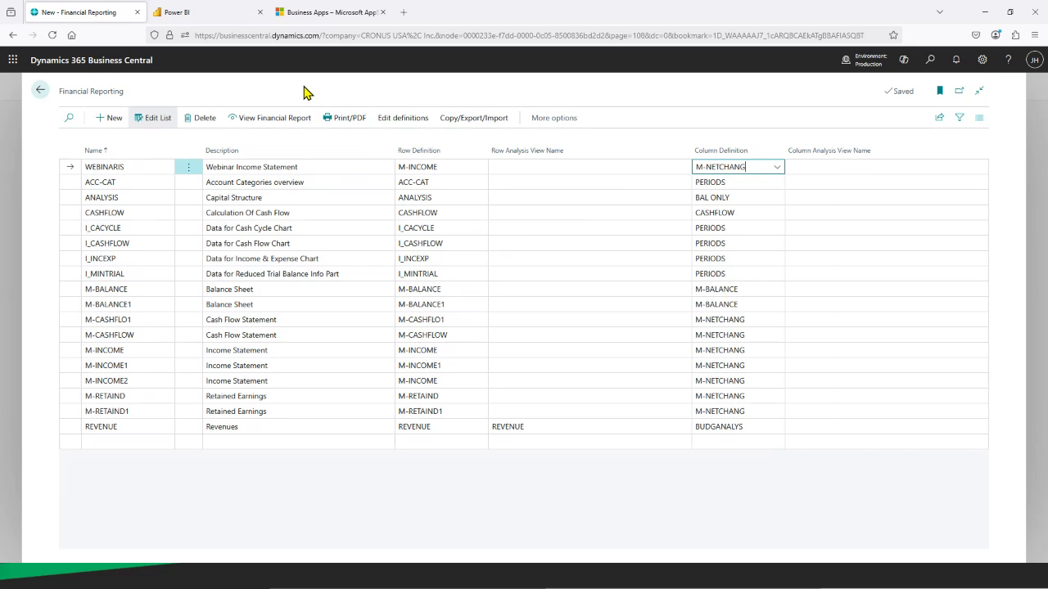
# - View the new Webinar Income Statement report and set it to be viewed by Month
pyautogui.click(278, 123)
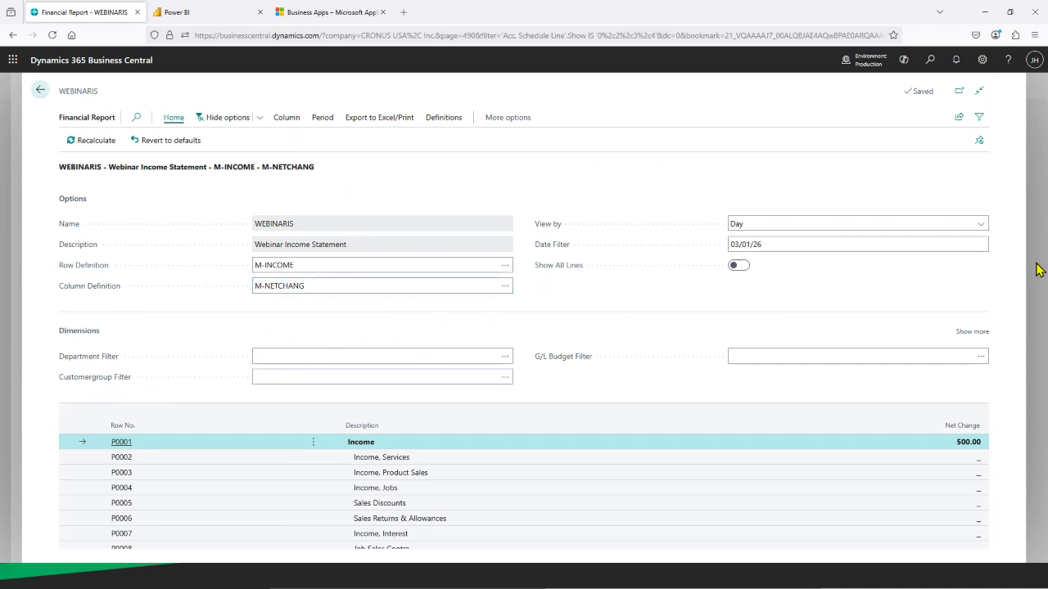
pyautogui.click(982, 226)
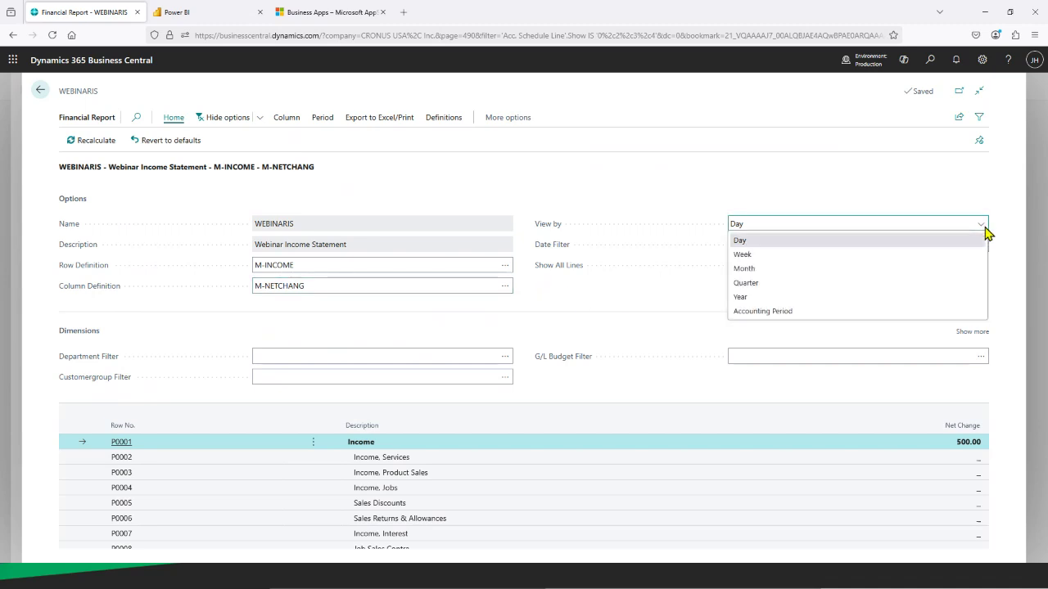
pyautogui.click(947, 269)
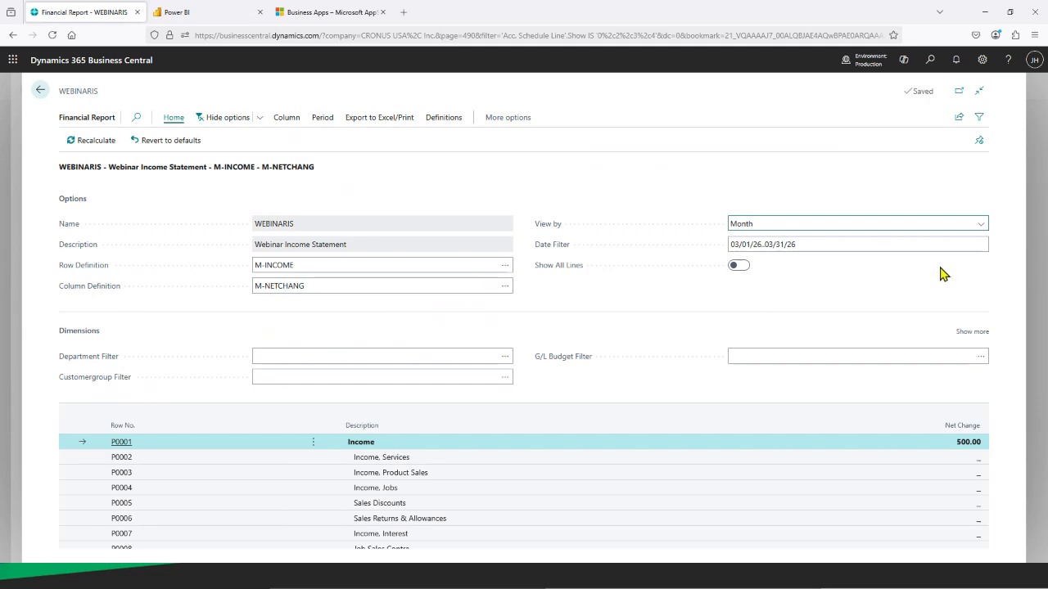
# - Set the report's date filter to 01/01/24..03/31/24
pyautogui.click(794, 243)
pyautogui.click(727, 237)
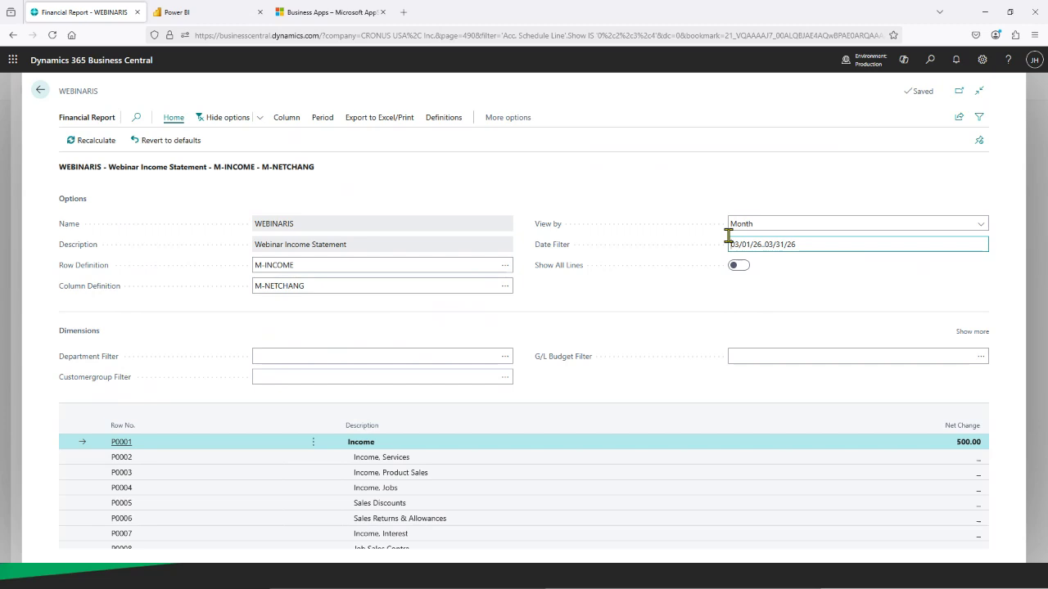
pyautogui.moveTo(809, 242); pyautogui.dragTo(706, 245)
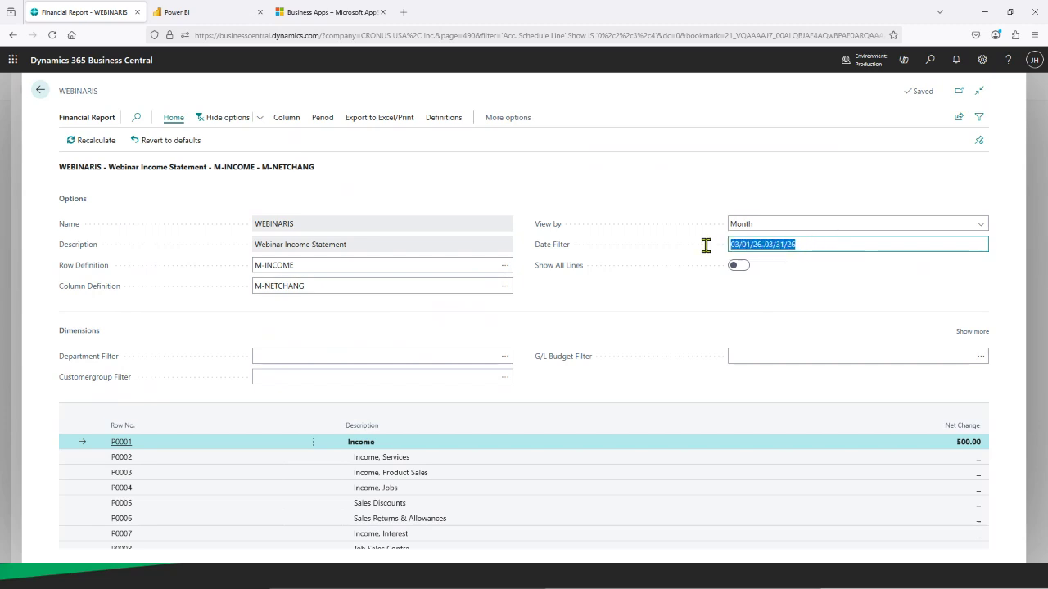
pyautogui.write('01/01/24')
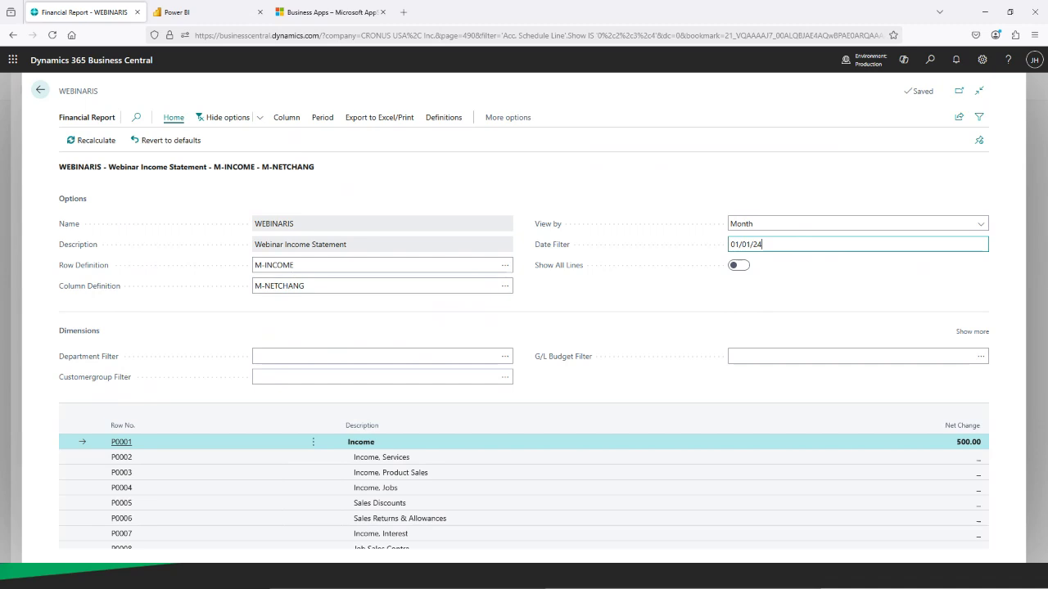
pyautogui.write('..03/31/24')
pyautogui.press('Tab')
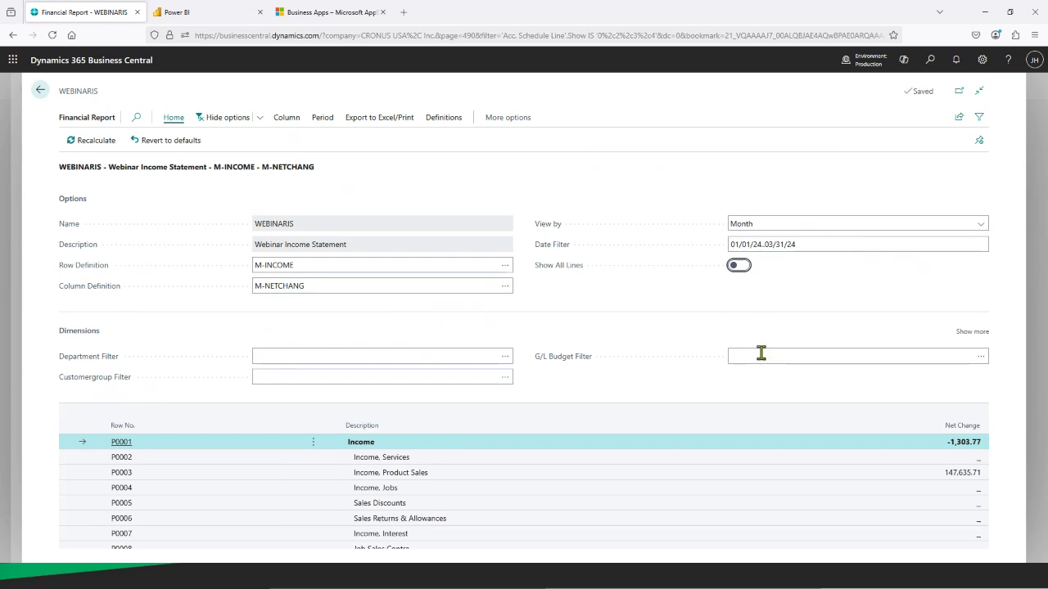
# - Look through the Department filter's dimension values without choosing one, and set the report's G/L Budget Filter to 2024
pyautogui.click(761, 353)
pyautogui.click(504, 364)
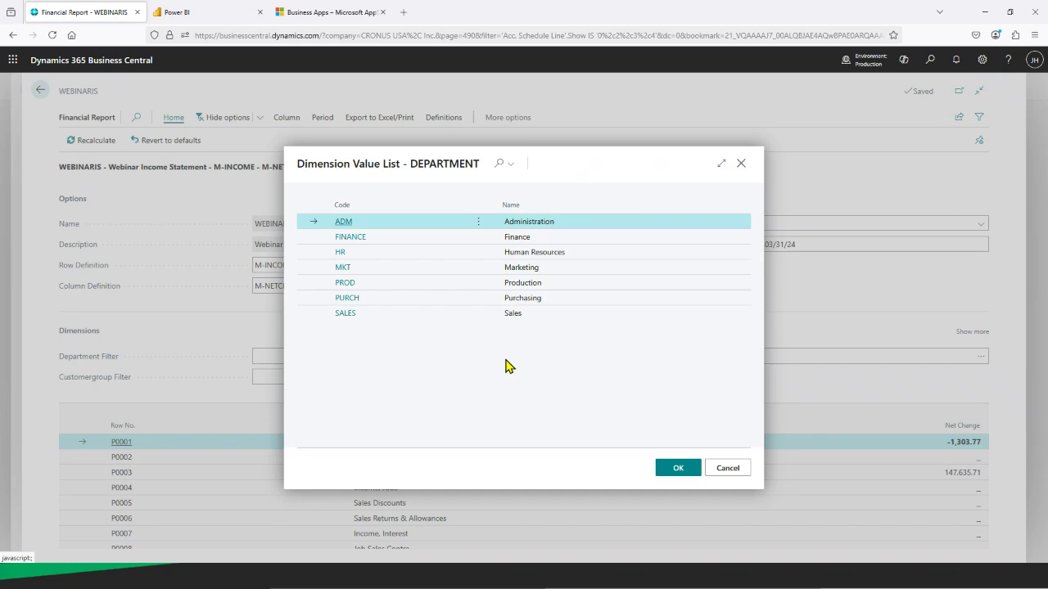
pyautogui.click(732, 471)
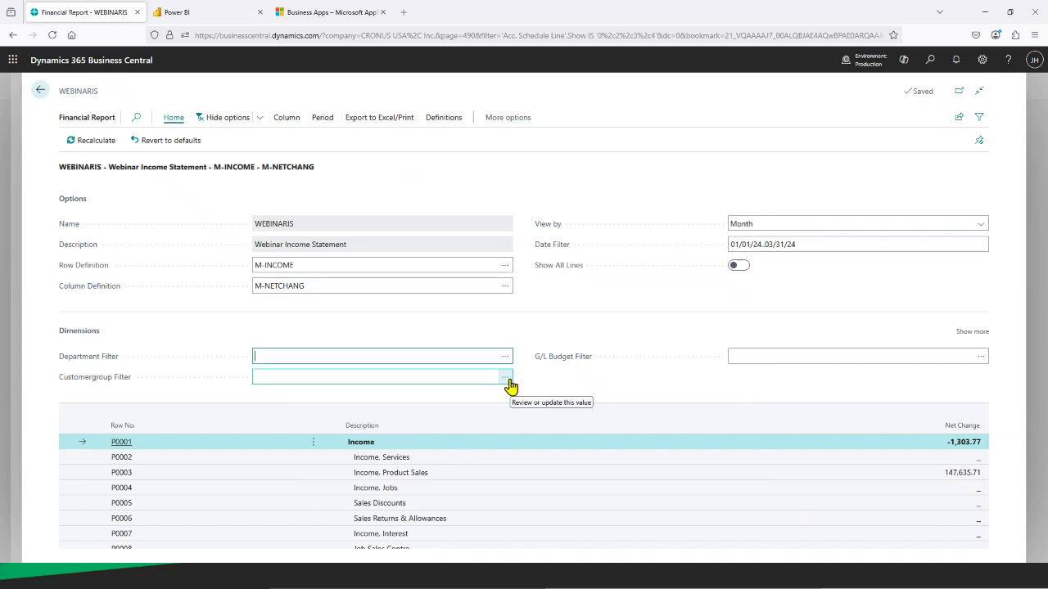
pyautogui.click(981, 360)
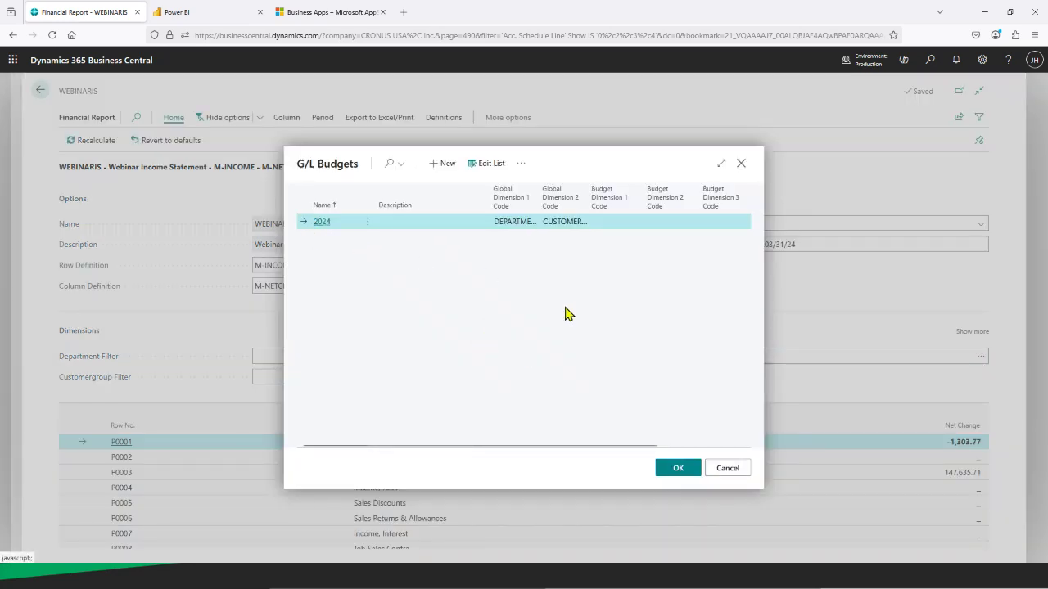
pyautogui.click(678, 470)
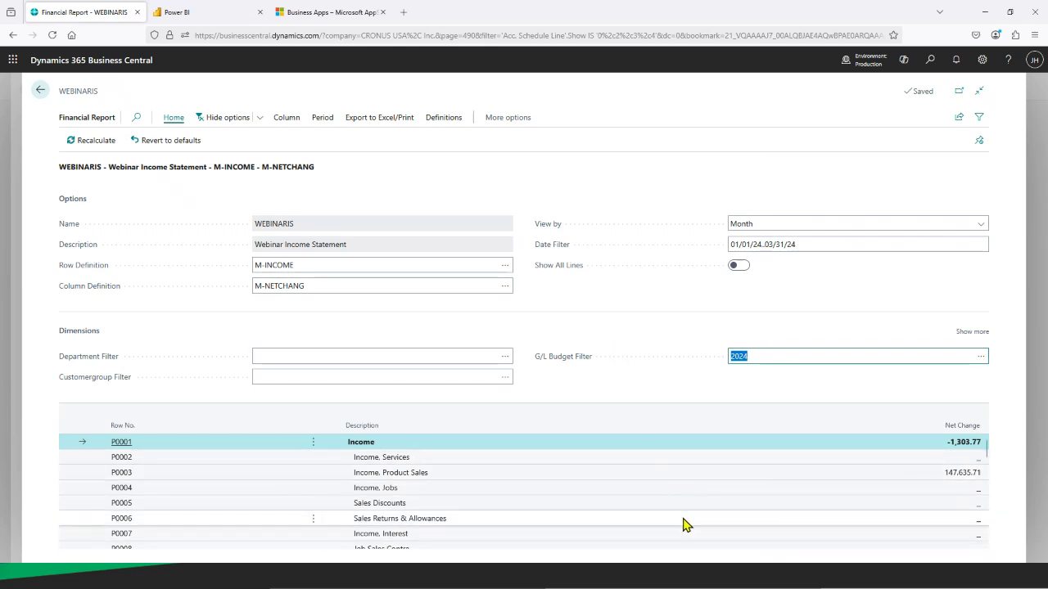
# - Examine the report's net change lines from Income through Cost of Goods Sold and Expense to Net Income
pyautogui.scroll(-5, 685, 523)
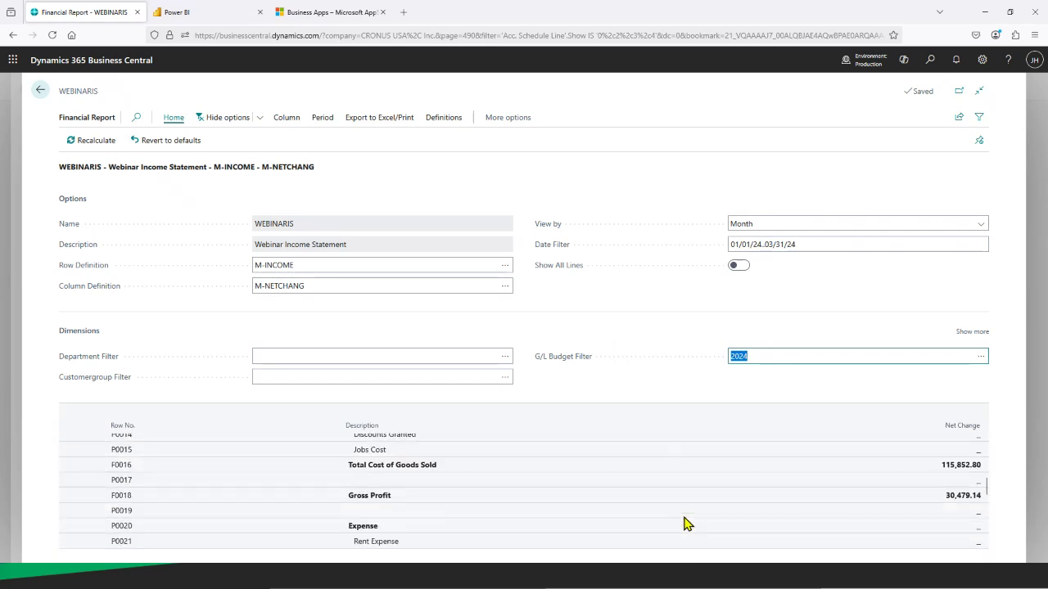
pyautogui.scroll(-3, 686, 523)
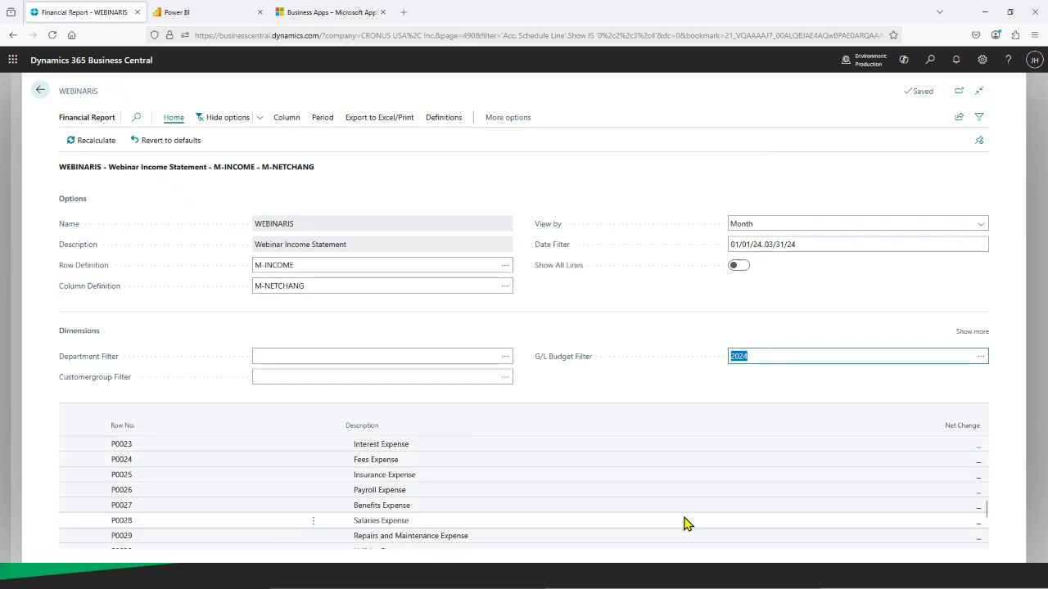
pyautogui.scroll(1, 686, 524)
pyautogui.scroll(-5, 686, 524)
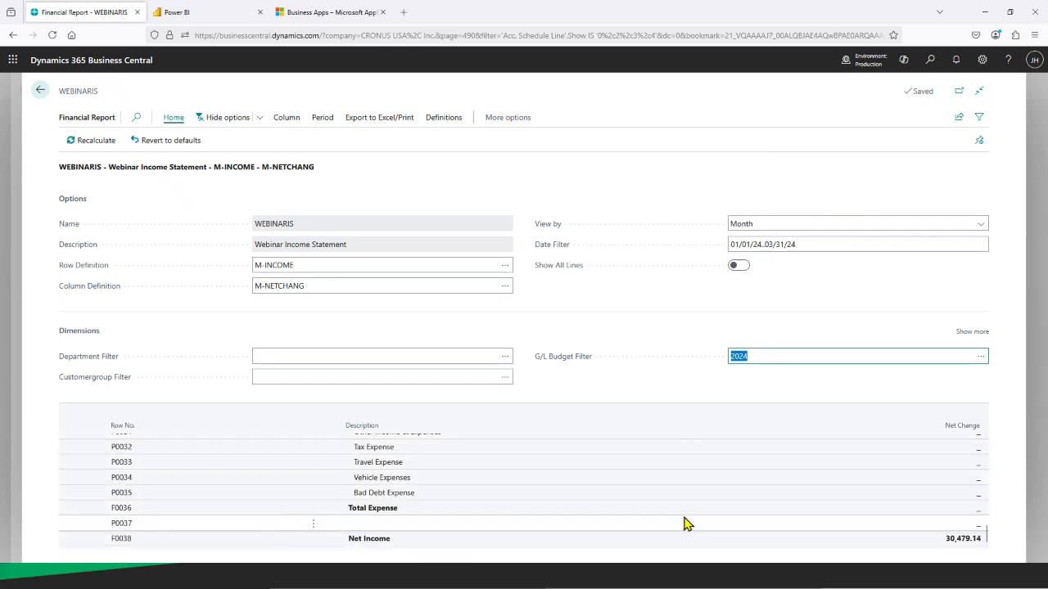
pyautogui.scroll(5, 686, 523)
pyautogui.scroll(3, 686, 524)
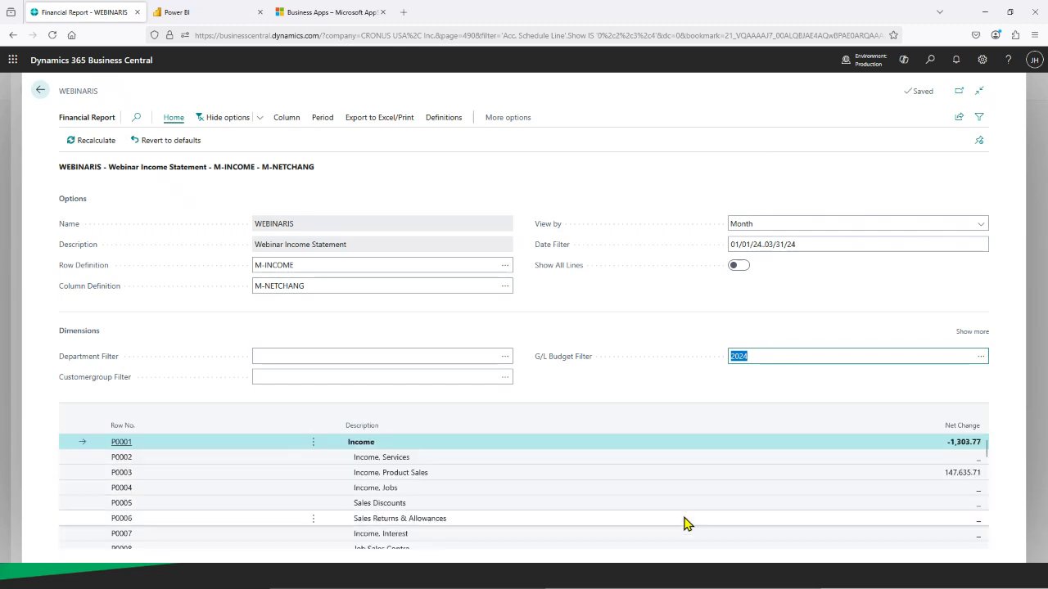
# - Review the row definition M-INCOME with its totaling accounts and formulas, and return to the report
pyautogui.click(438, 122)
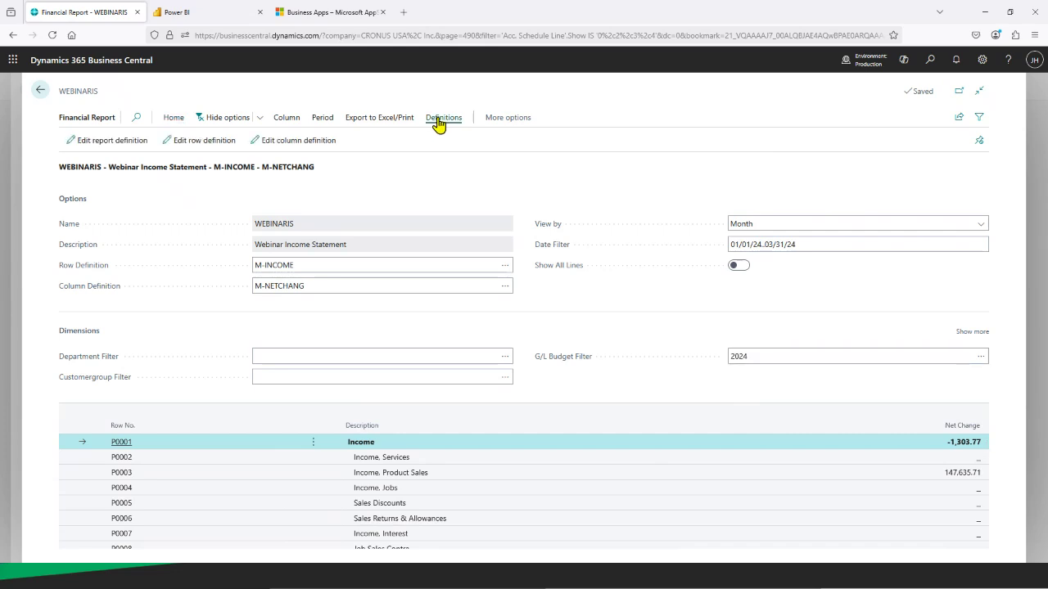
pyautogui.click(195, 147)
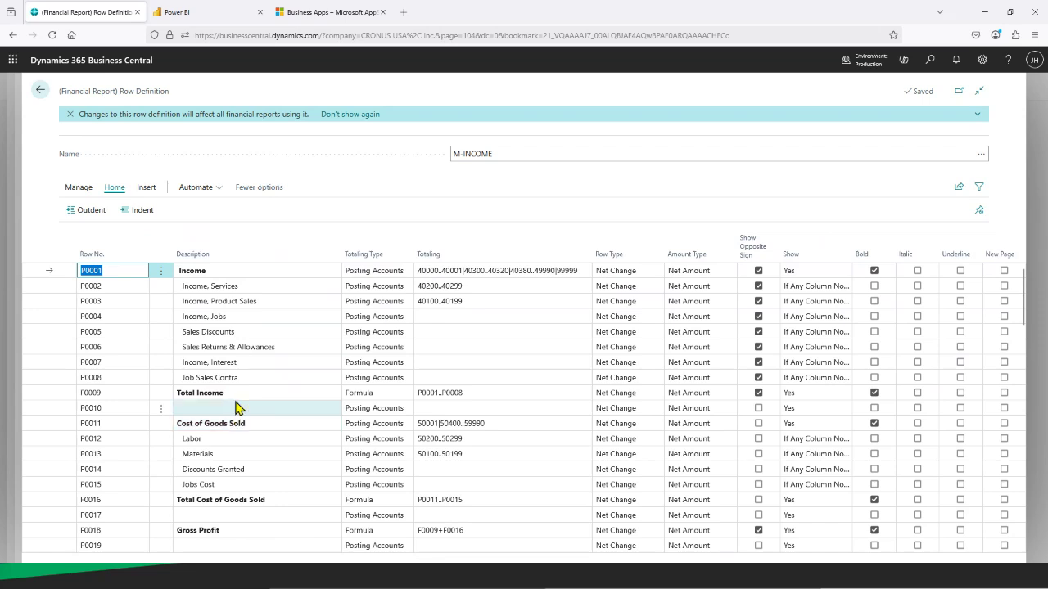
pyautogui.click(39, 92)
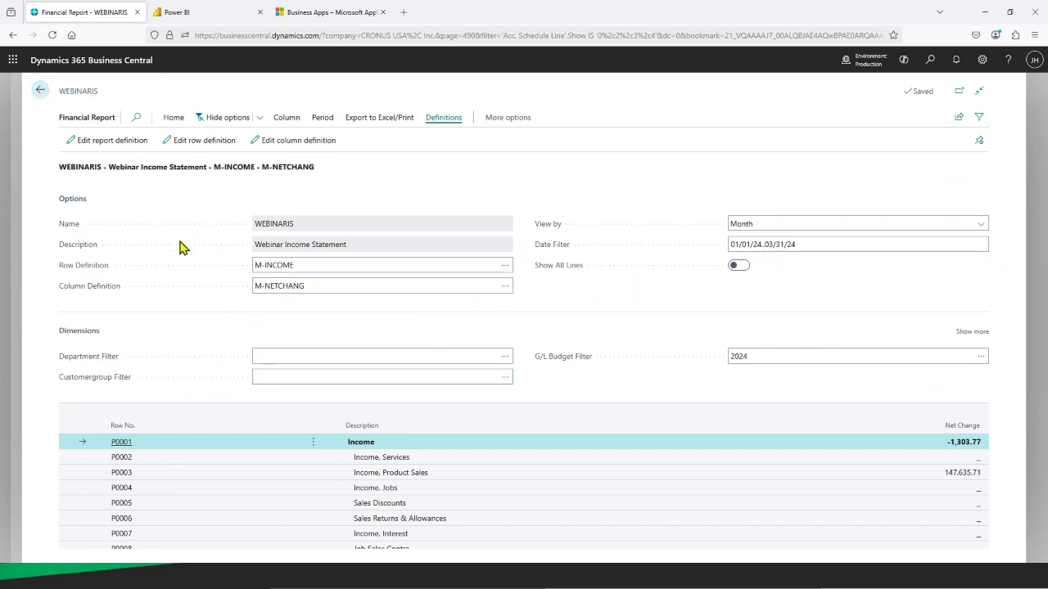
# - Hide the Options section of the Webinar Income Statement and recalculate the report
pyautogui.click(256, 121)
pyautogui.click(226, 158)
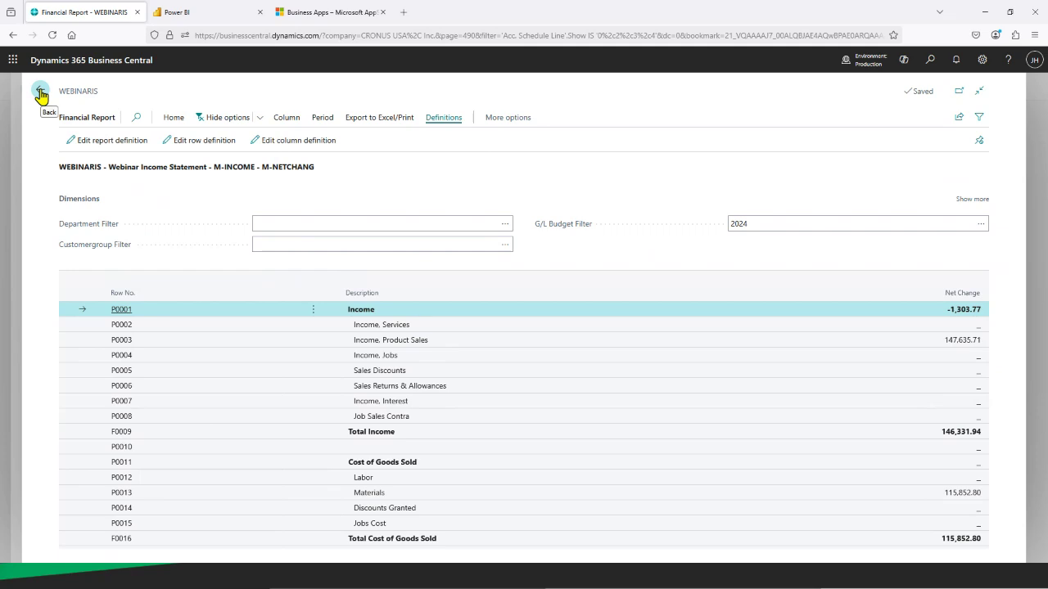
pyautogui.click(174, 119)
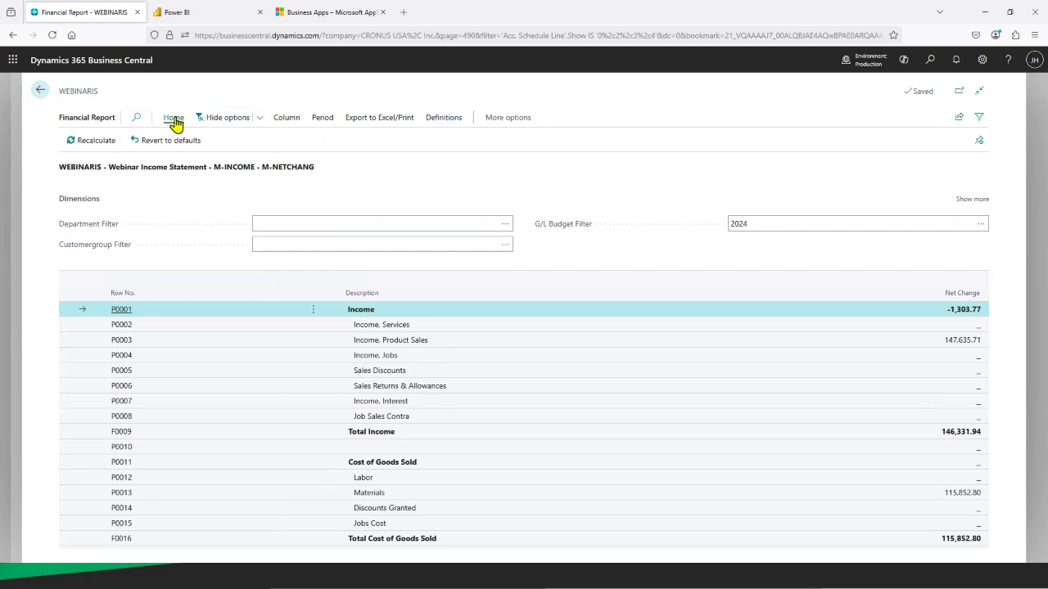
pyautogui.click(96, 149)
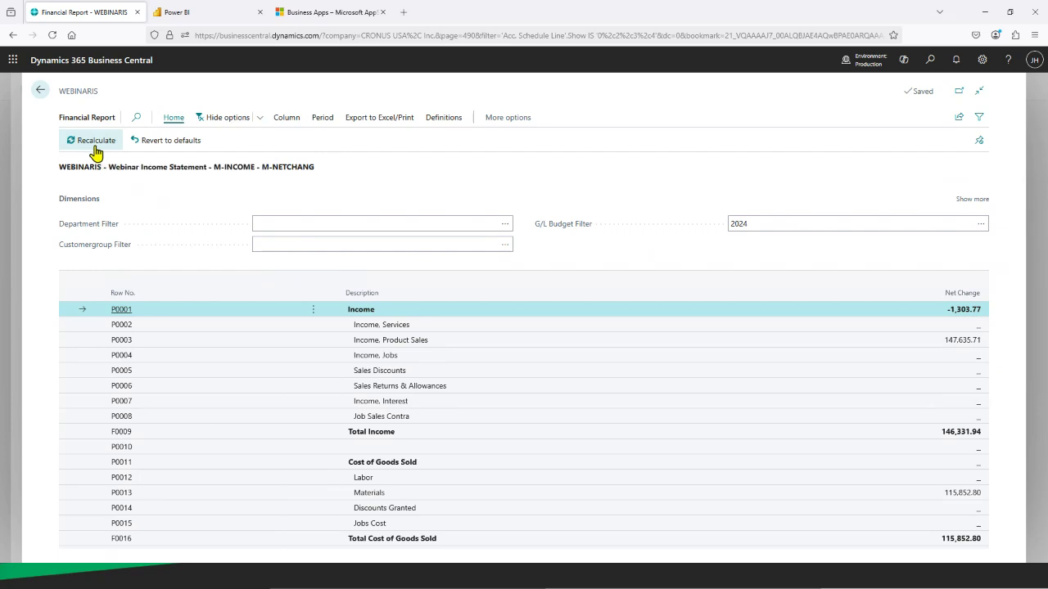
# - Review the run options and dimension filters for printing the Webinar Income Statement, and open its print preview
pyautogui.click(381, 120)
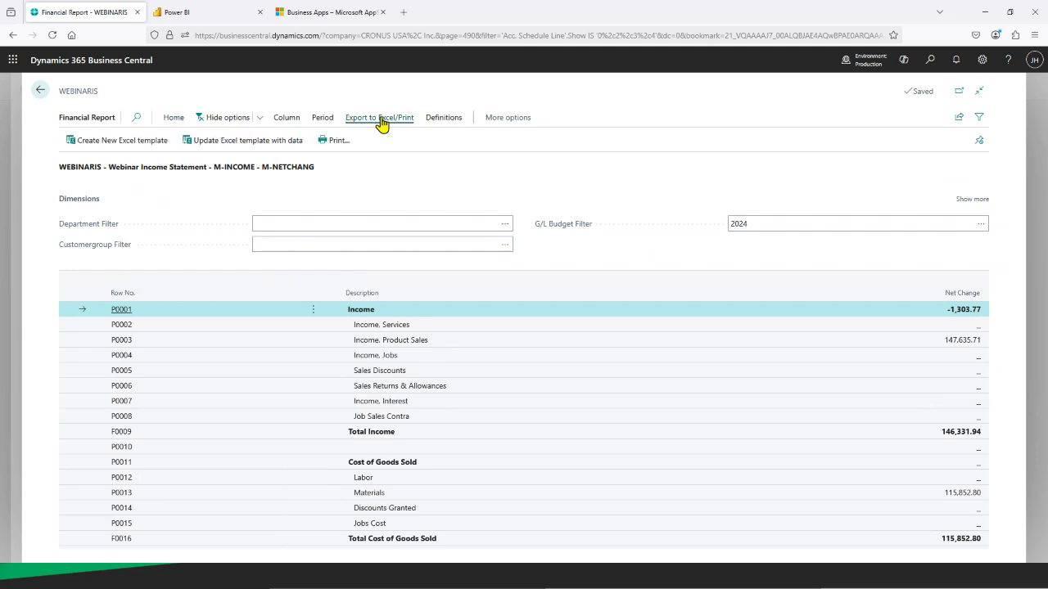
pyautogui.click(337, 144)
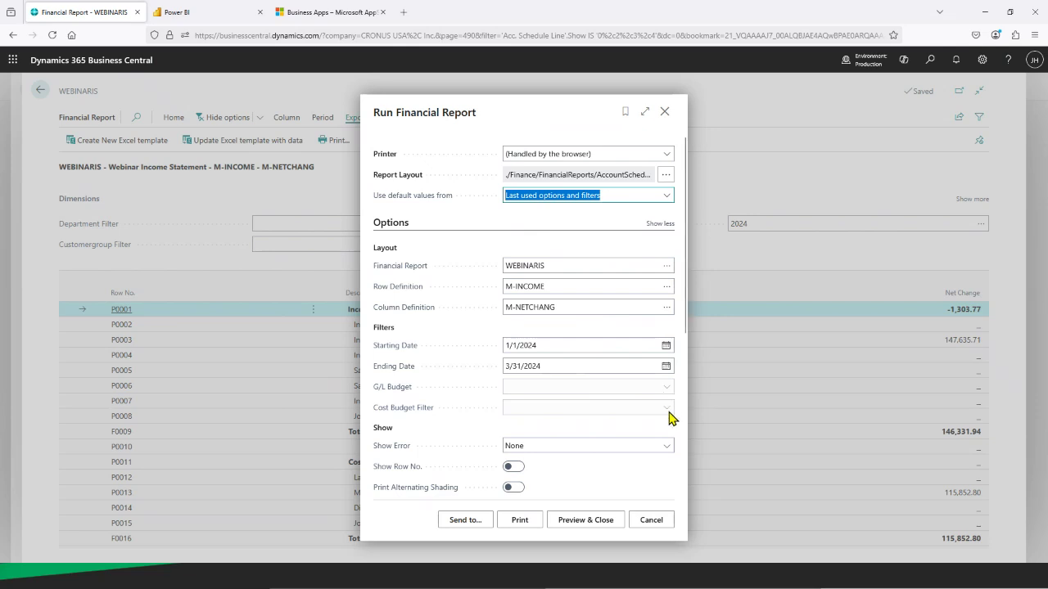
pyautogui.scroll(-2, 599, 415)
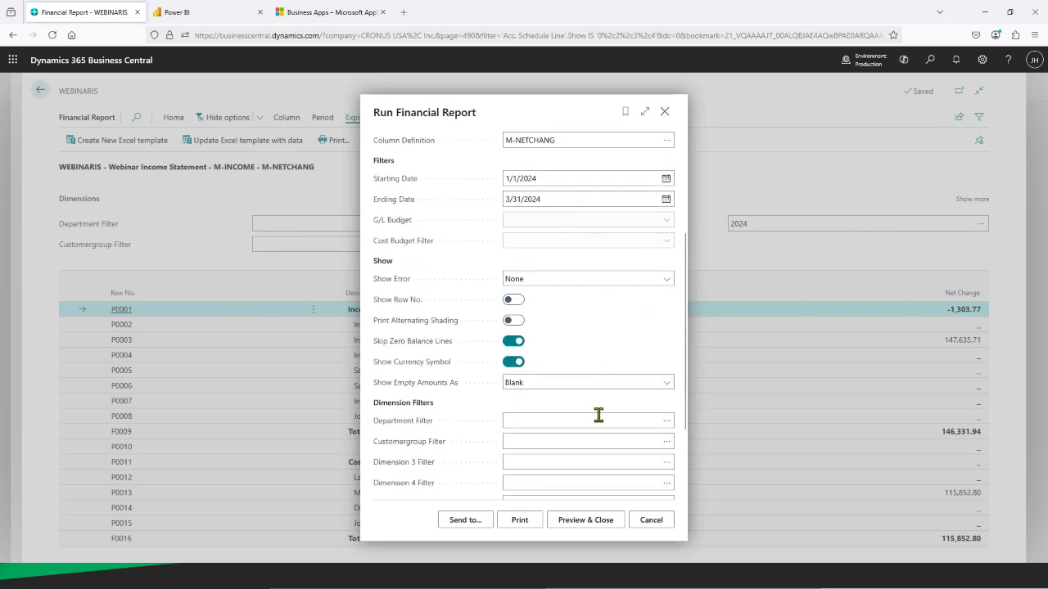
pyautogui.scroll(-1, 598, 415)
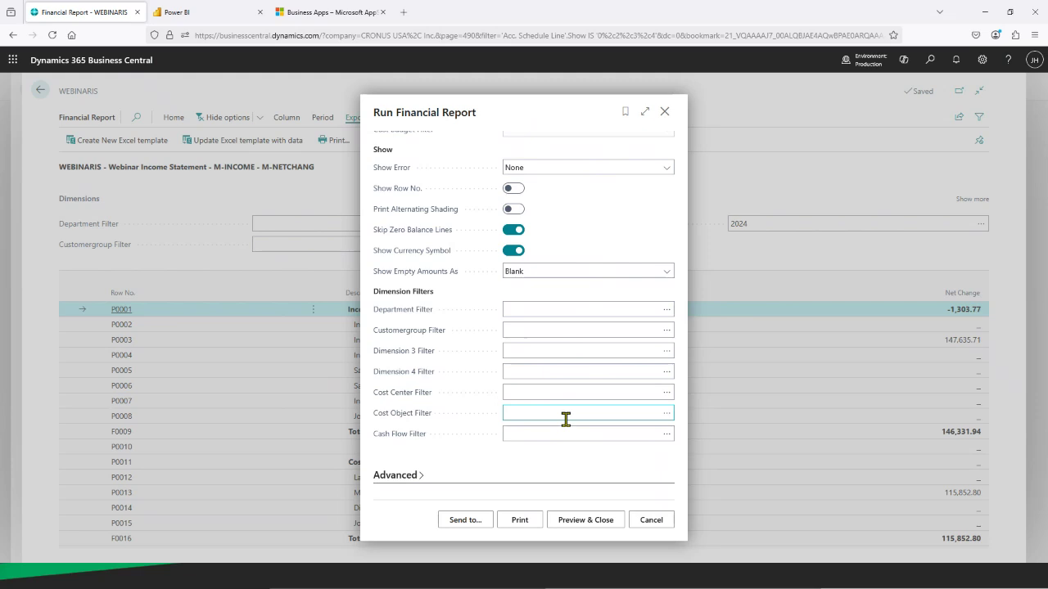
pyautogui.click(584, 520)
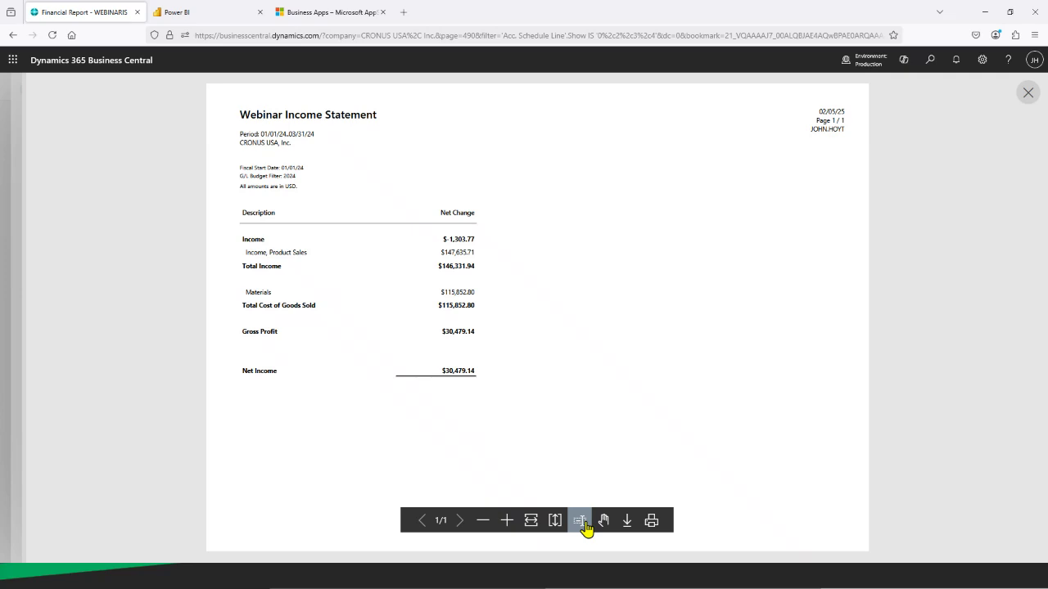
# - Fit the previewed Webinar Income Statement to the page width for reading and close the preview
pyautogui.click(583, 524)
pyautogui.click(530, 524)
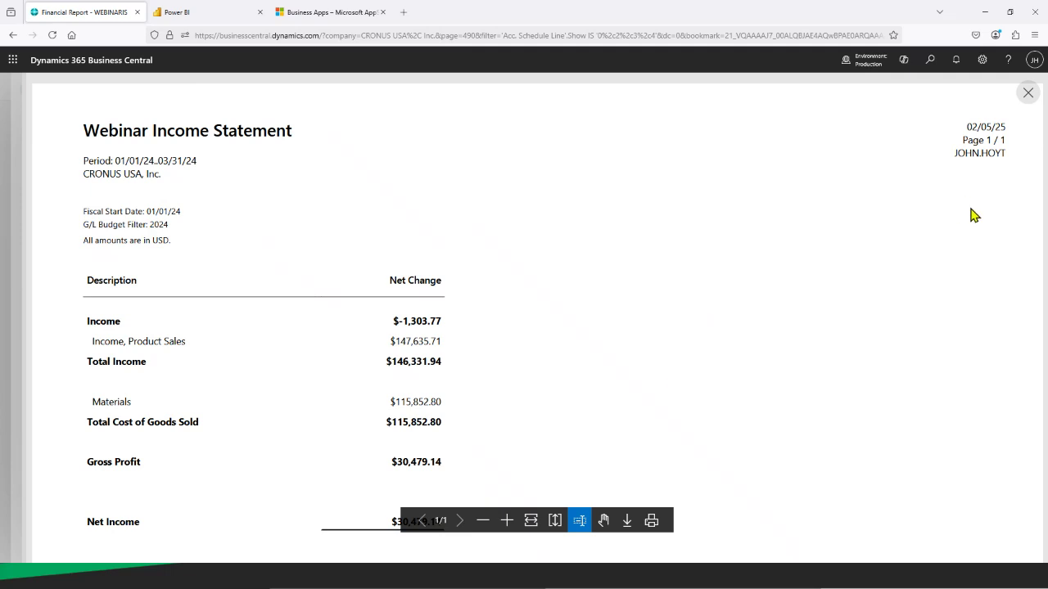
pyautogui.click(1029, 94)
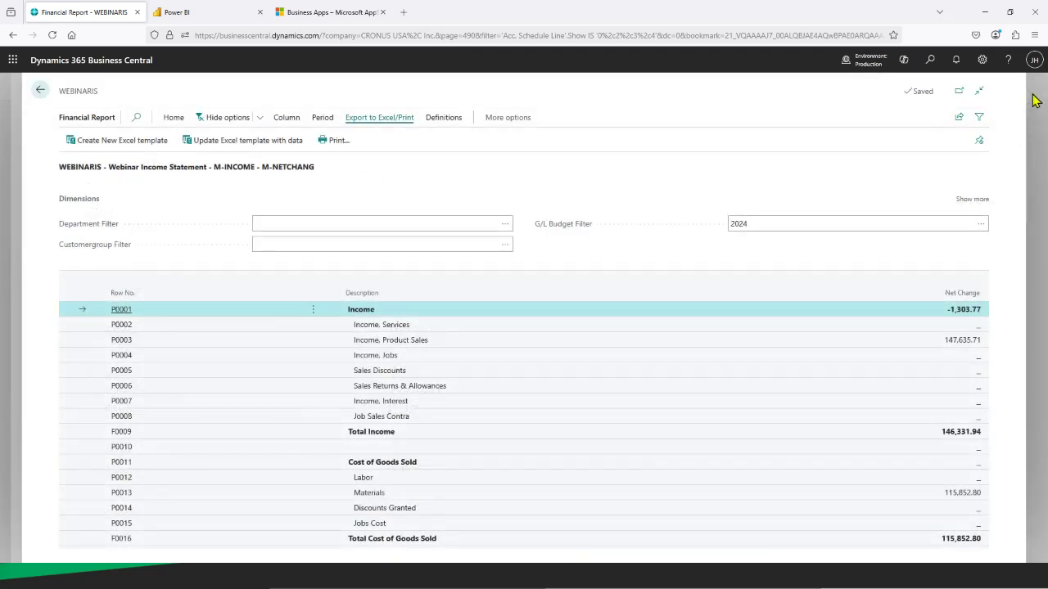
# - Leave the WEBINARIS report and the financial reporting list, and return to the CRONUS USA, Inc. home page
pyautogui.click(39, 91)
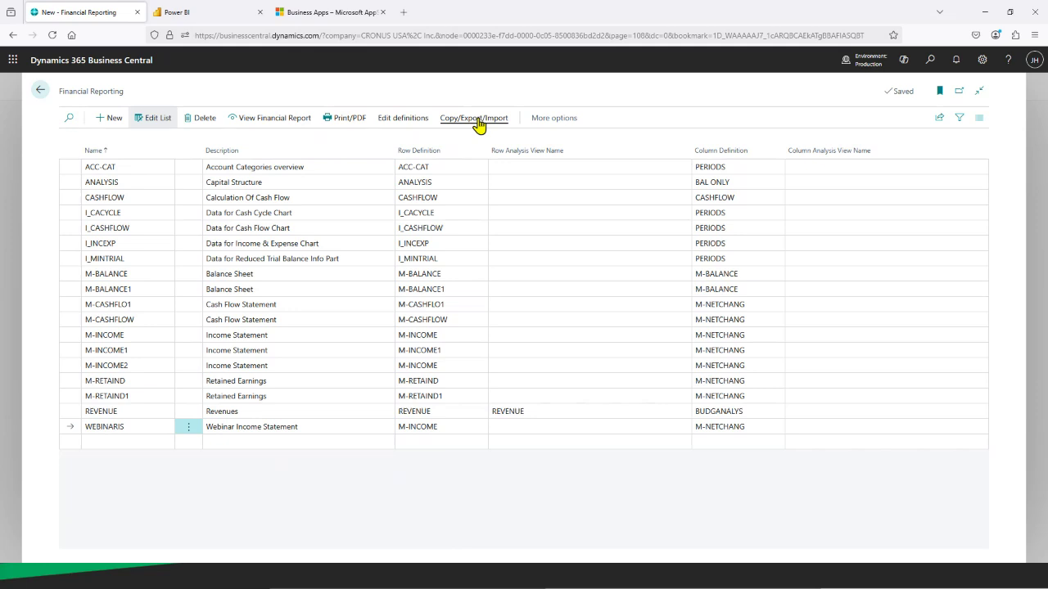
pyautogui.click(41, 91)
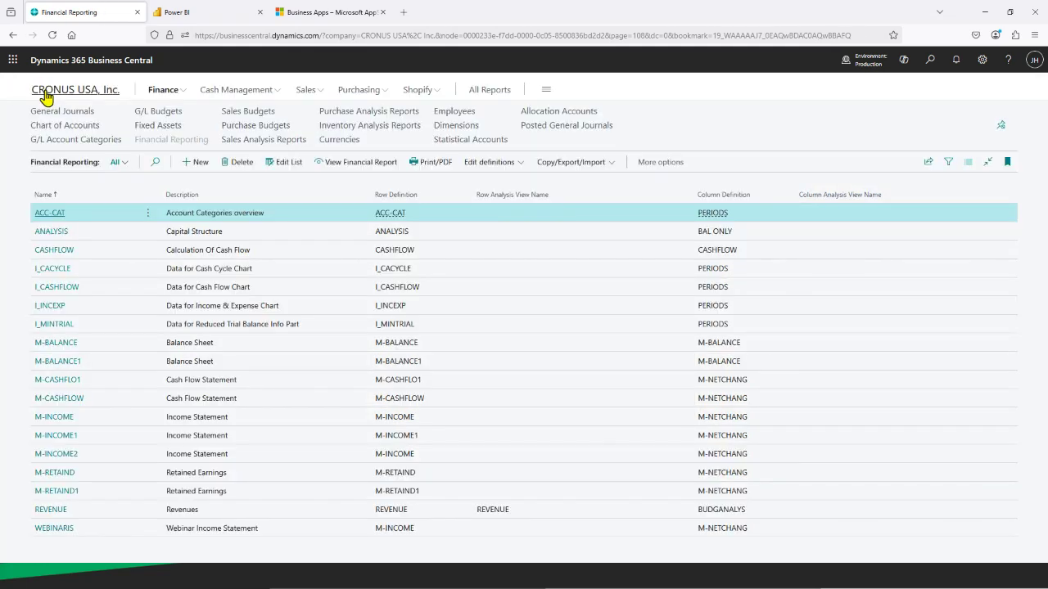
pyautogui.click(88, 95)
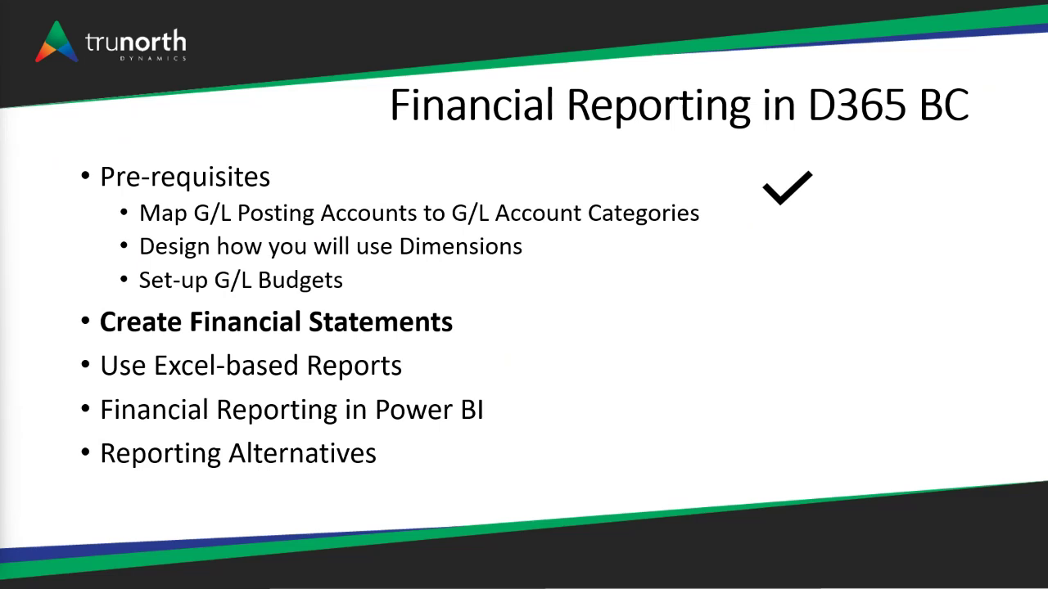
pyautogui.press('Right')
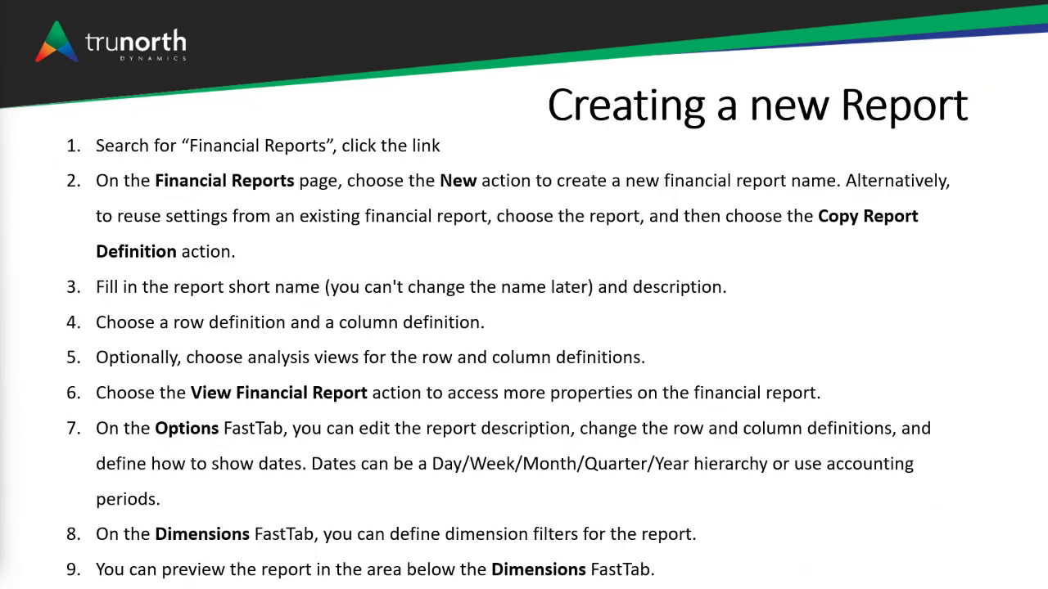
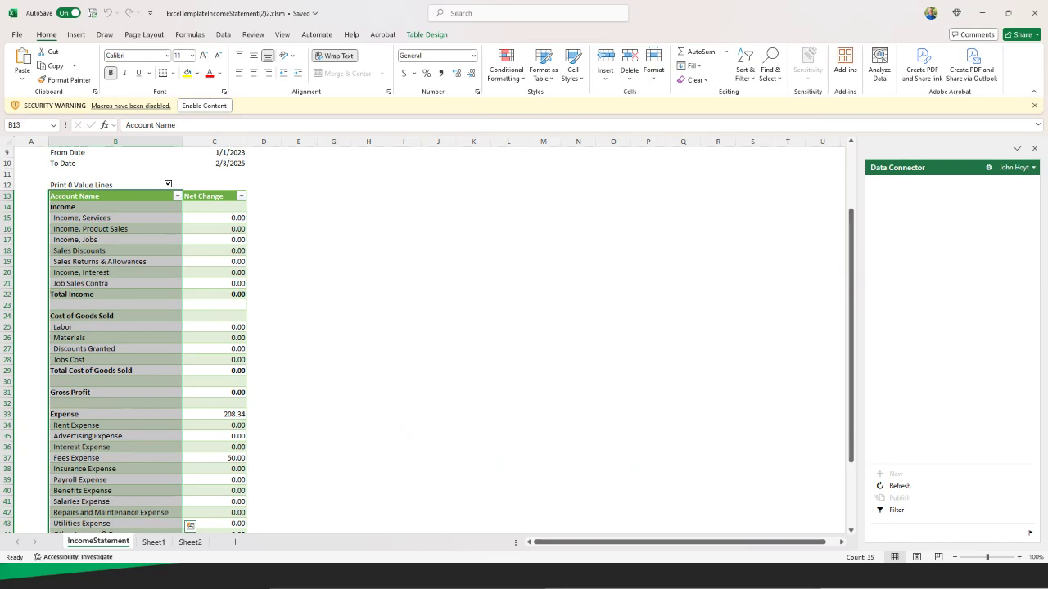
pyautogui.scroll(3, 409, 244)
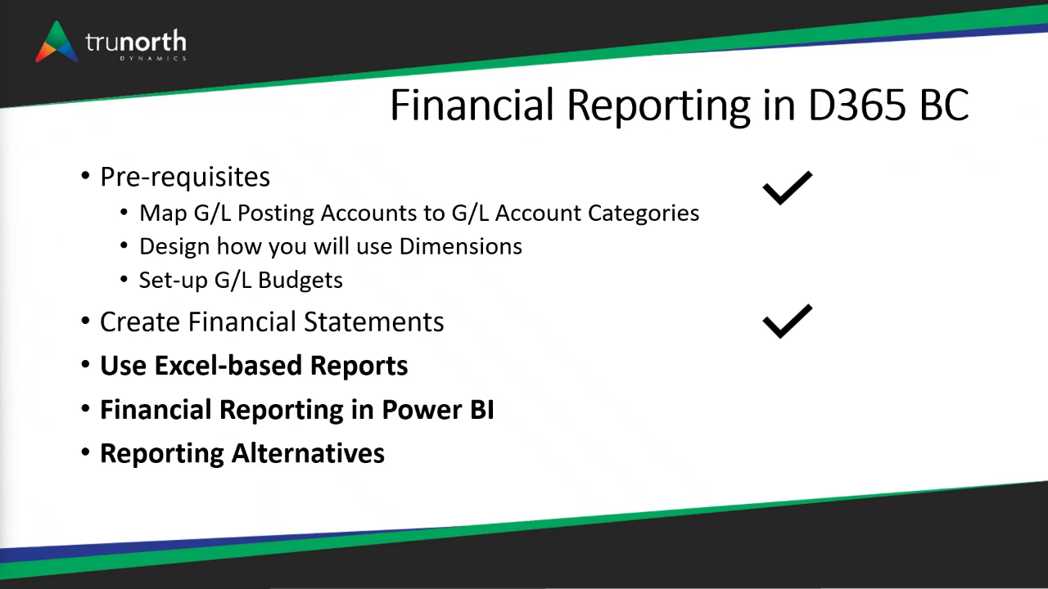
# - Switch to the Power BI home page and to the Microsoft AppSource results for Business Central financial reports apps
pyautogui.hotkey('alt', 'Tab')
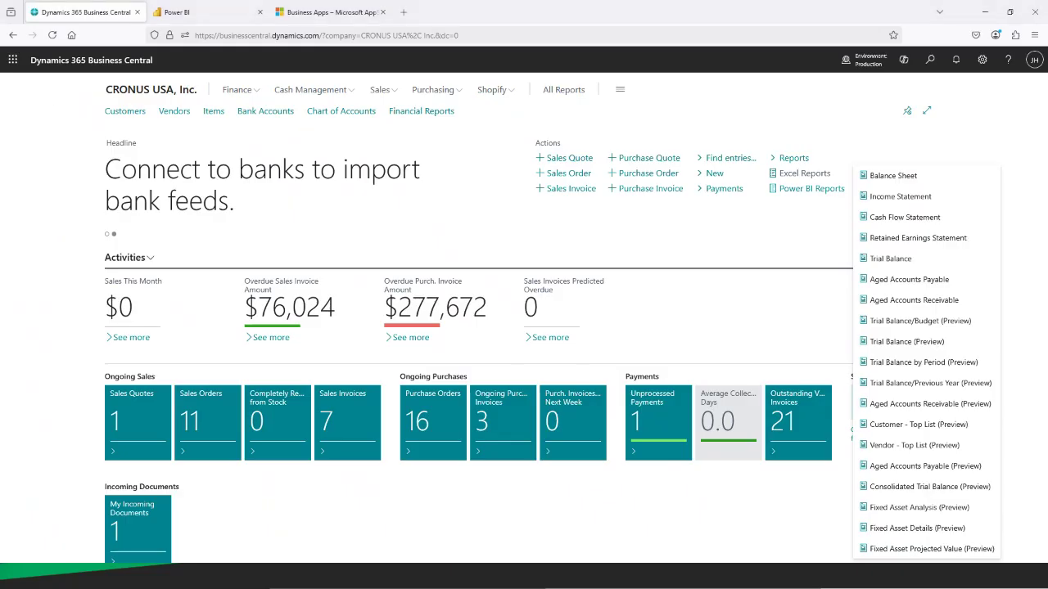
pyautogui.click(208, 14)
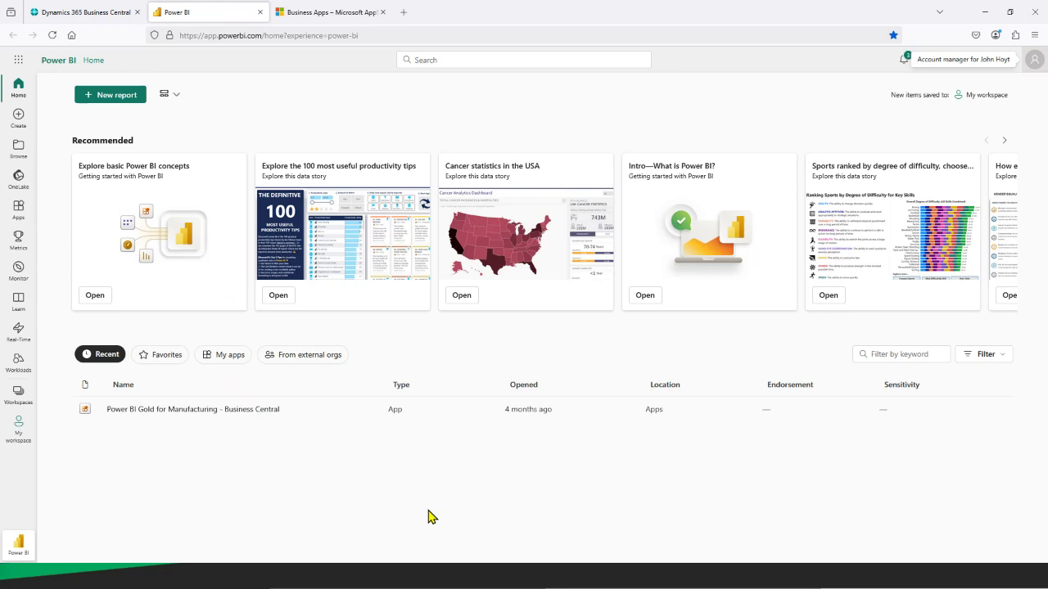
pyautogui.click(331, 18)
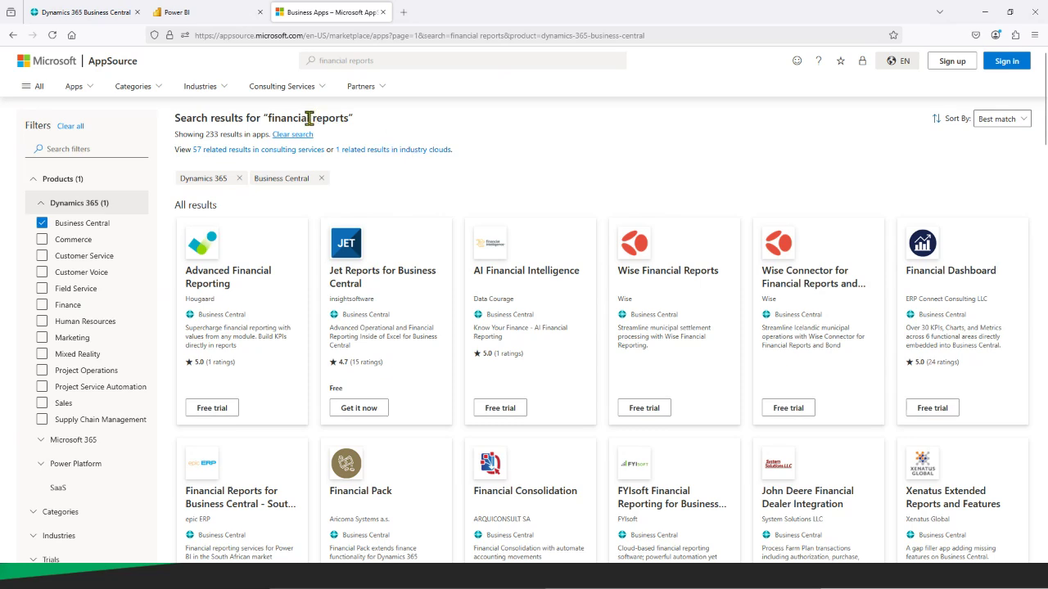